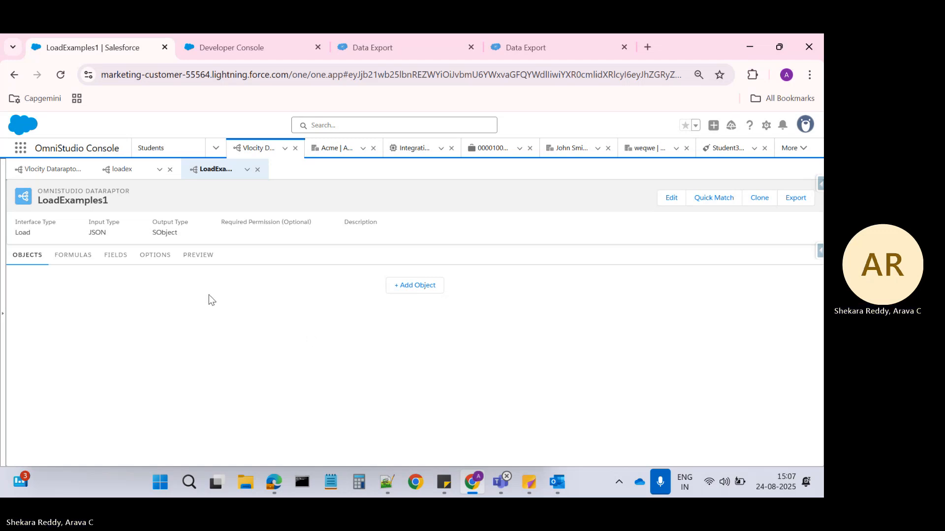
# - Switch to the Notepad++ notes and list the object names Contact, Account and Students on separate lines below the JSON block
pyautogui.click(385, 477)
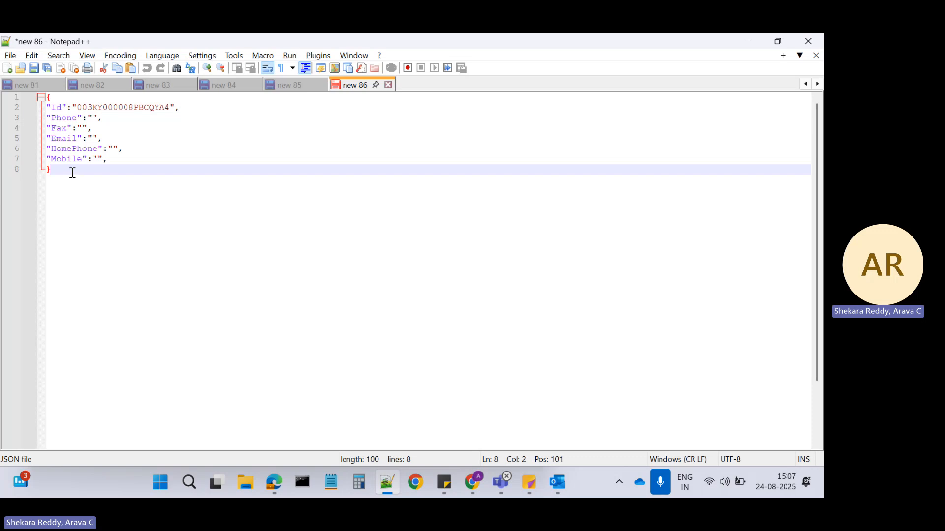
pyautogui.press('Return')
pyautogui.press('Return')
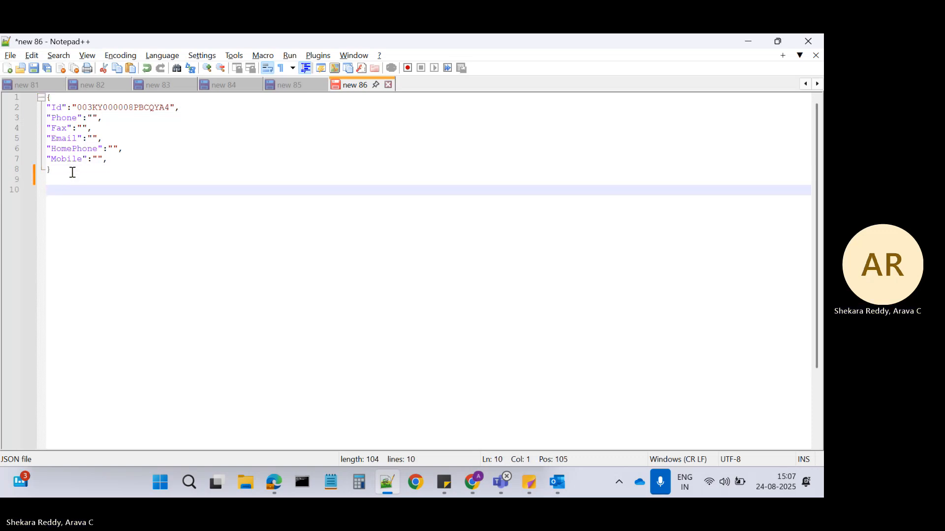
pyautogui.hotkey('alt', 'Tab')
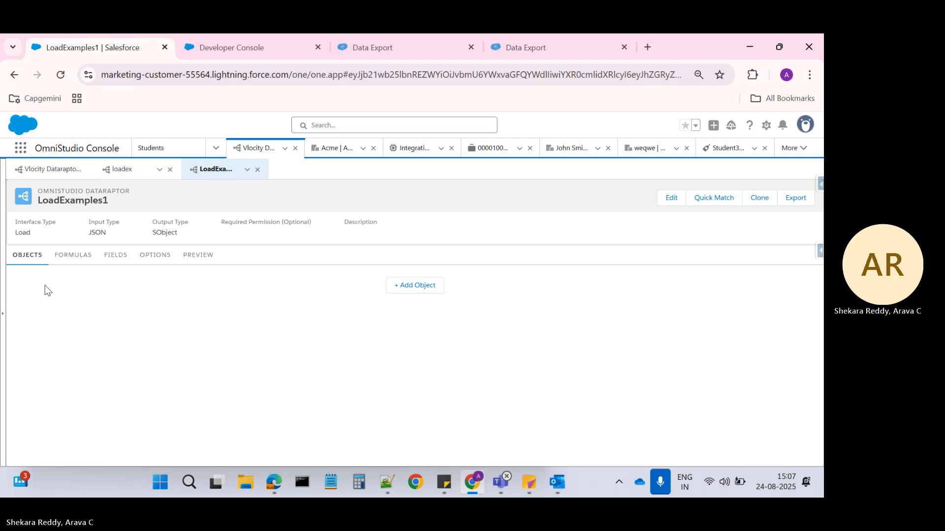
pyautogui.hotkey('alt', 'Tab')
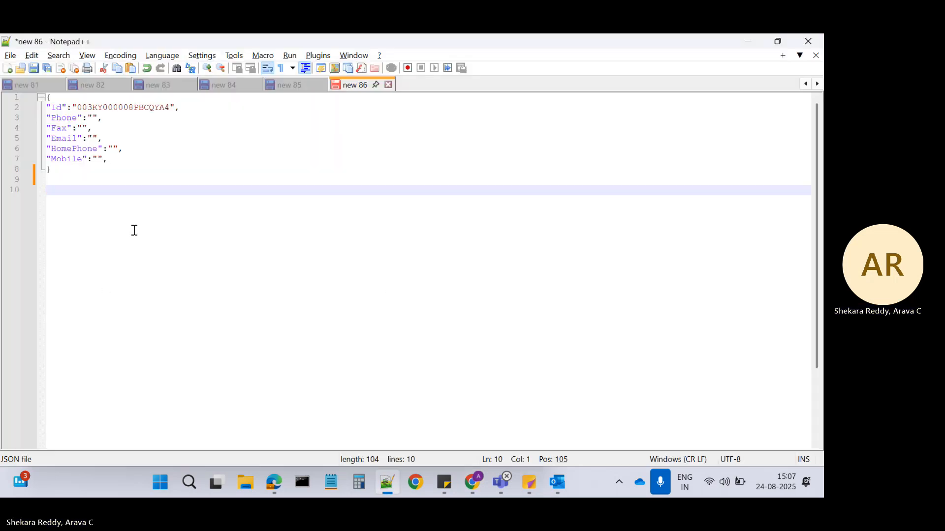
pyautogui.write('Contac')
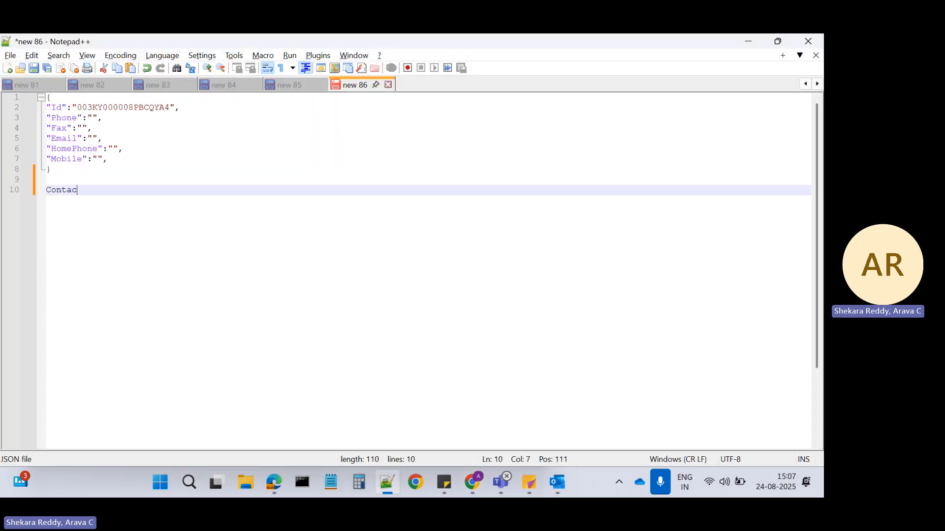
pyautogui.write('t')
pyautogui.press('Return')
pyautogui.write('Ac')
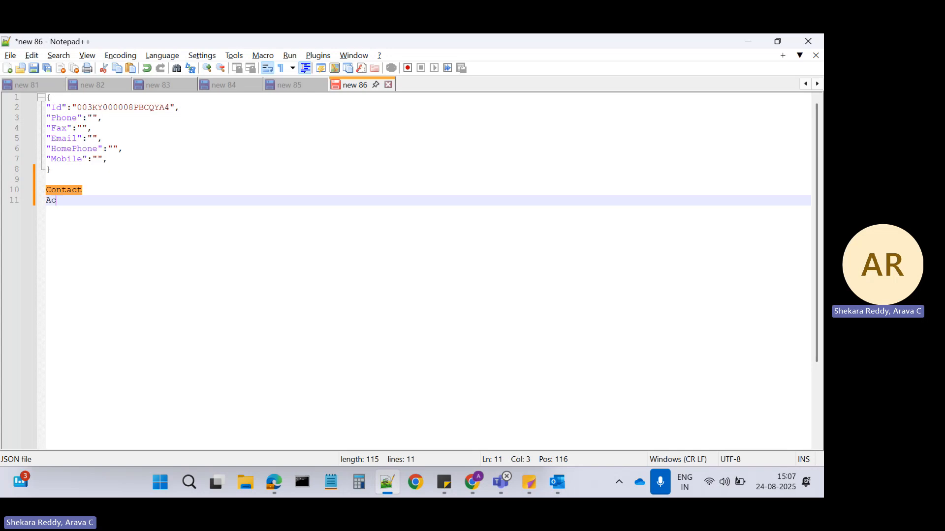
pyautogui.write('count')
pyautogui.press('Return')
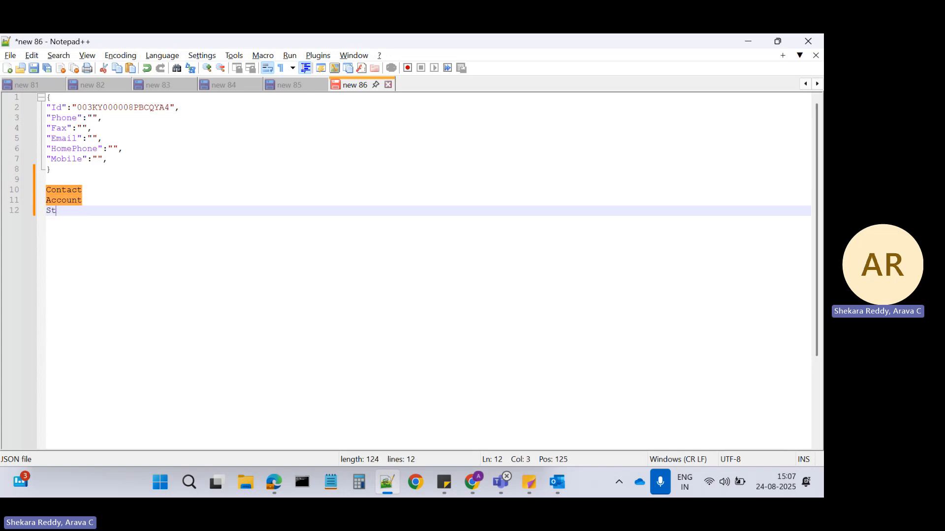
pyautogui.write('Students')
# - Return to the LoadExamples1 DataRaptor in Salesforce and add Contact as its first object
pyautogui.hotkey('alt', 'Tab')
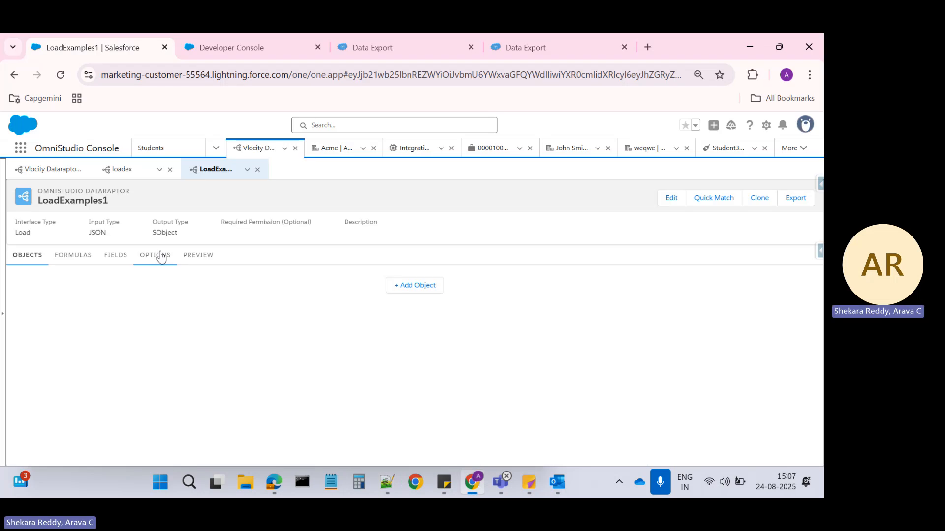
pyautogui.click(408, 296)
pyautogui.click(91, 276)
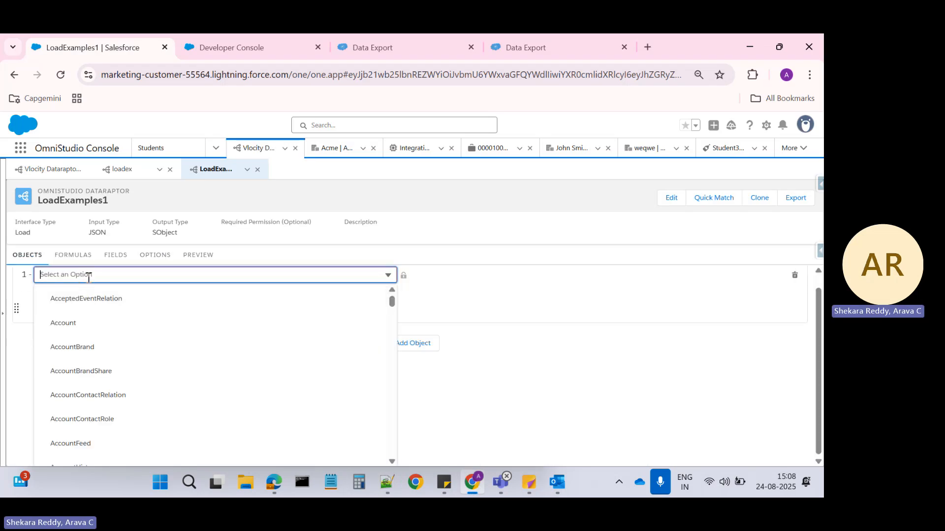
pyautogui.write('Conta')
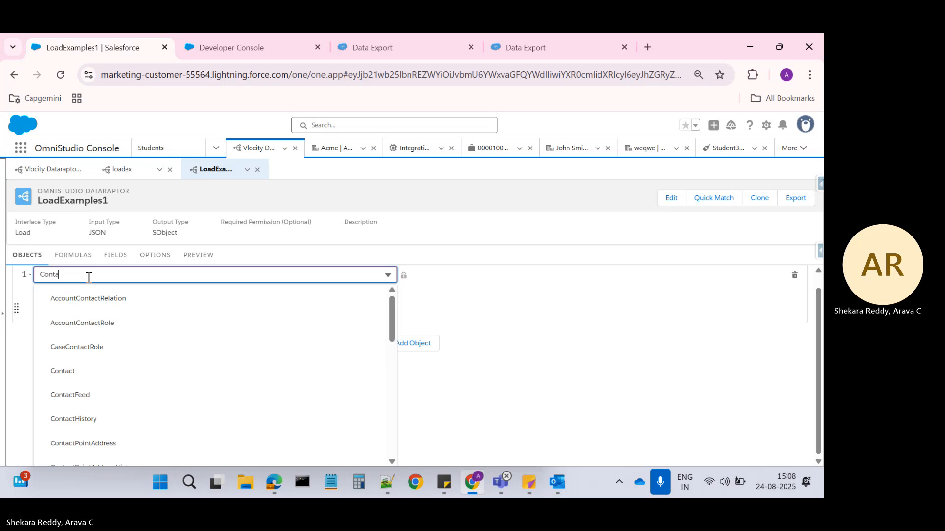
pyautogui.click(69, 372)
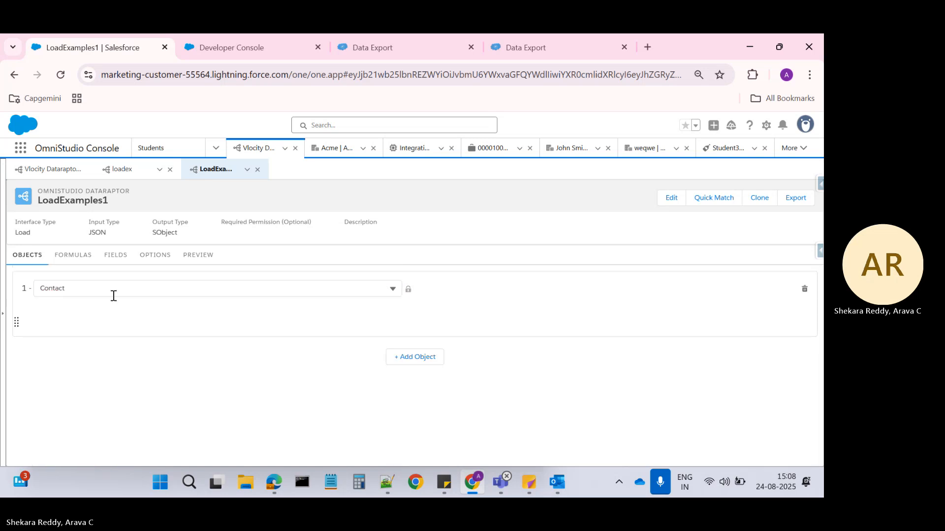
# - Add Account as the second object and Students__c as the third object of the DataRaptor
pyautogui.click(401, 358)
pyautogui.click(131, 367)
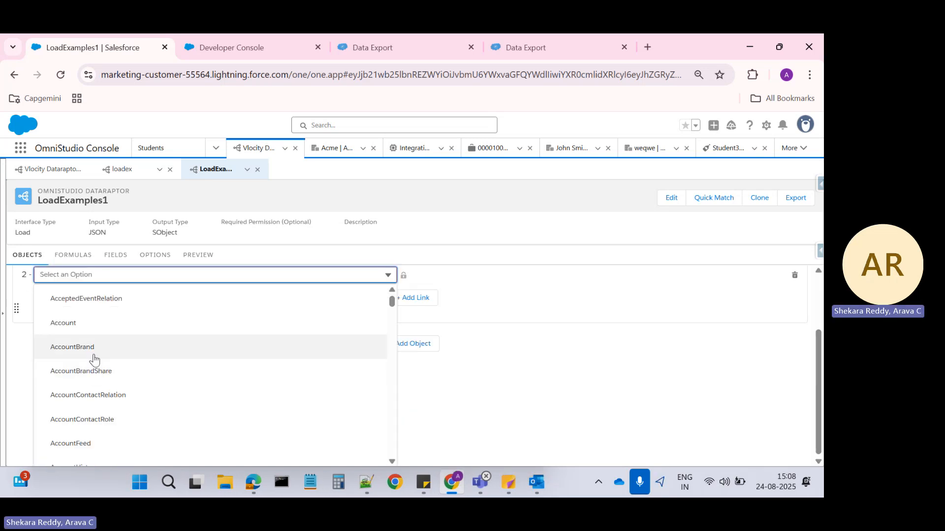
pyautogui.click(85, 335)
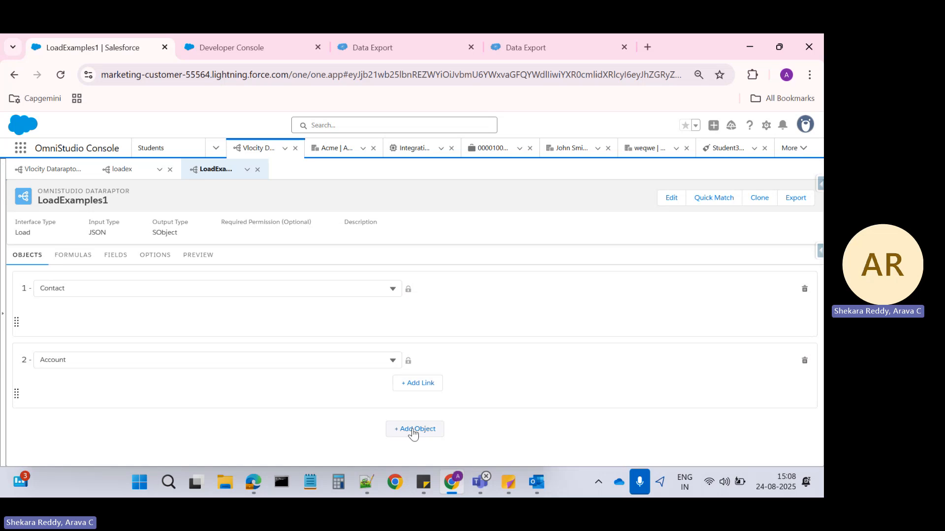
pyautogui.click(413, 432)
pyautogui.click(237, 432)
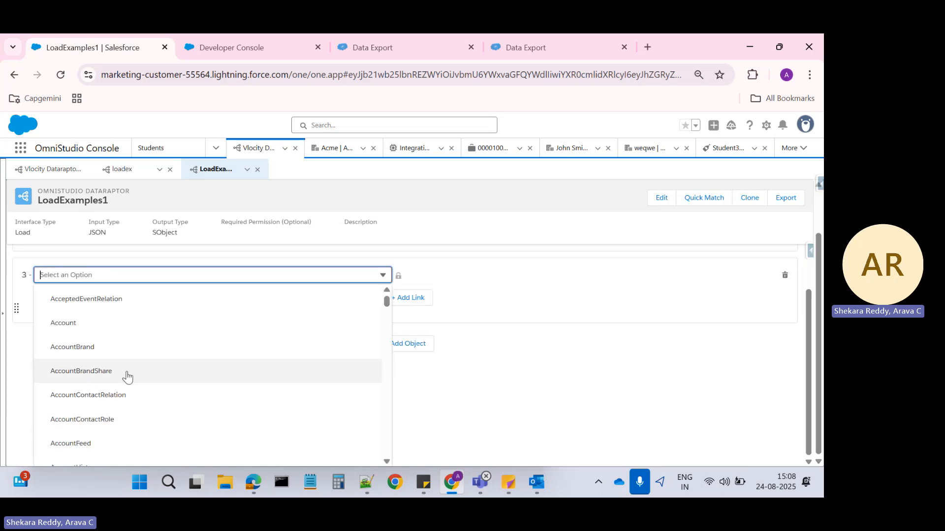
pyautogui.write('Stud')
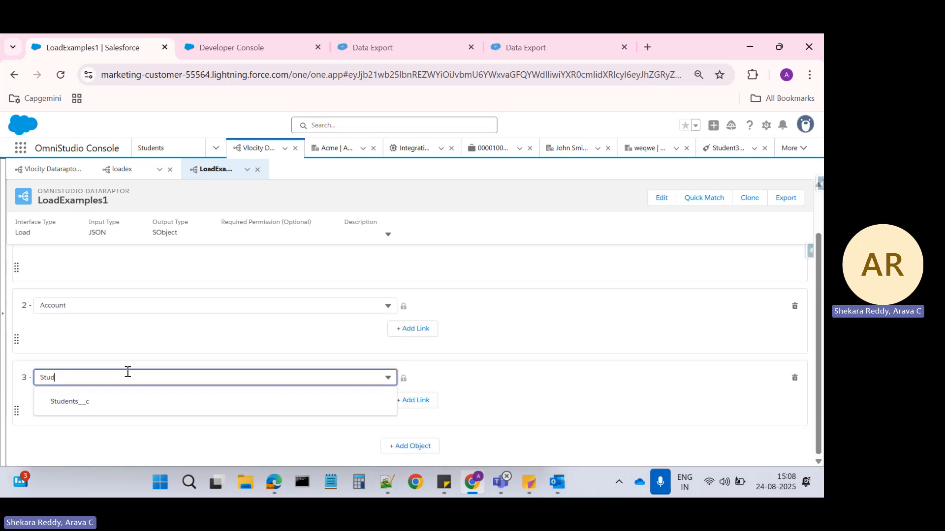
pyautogui.click(74, 401)
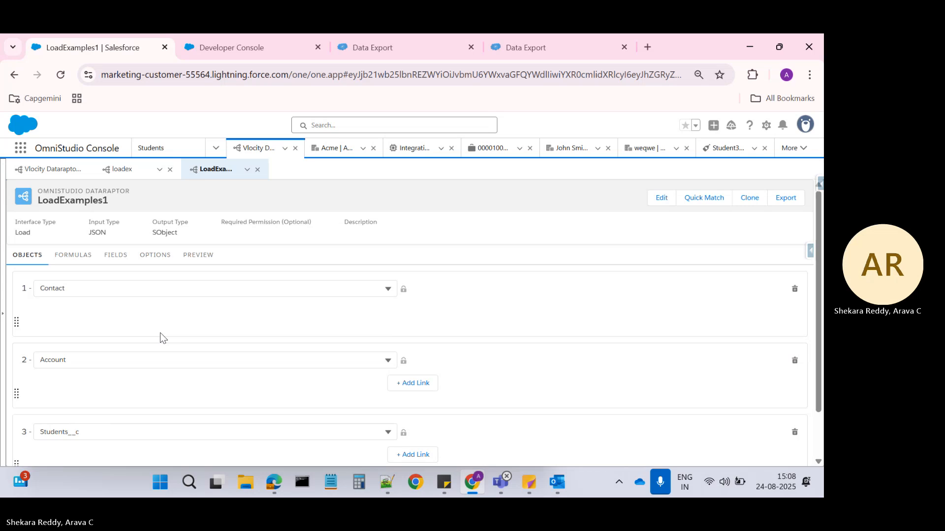
# - Write a JSON skeleton with three empty key-value pairs as the Input JSON of the field mappings
pyautogui.click(96, 253)
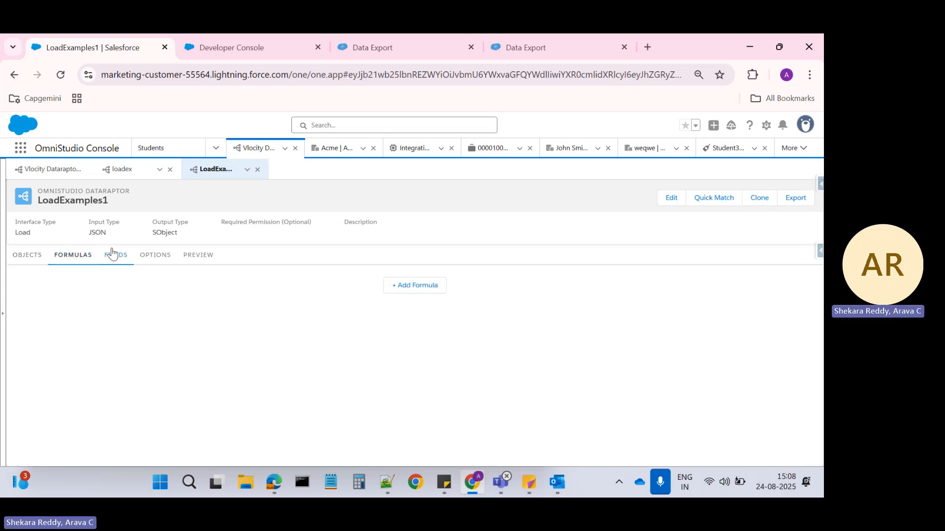
pyautogui.click(114, 255)
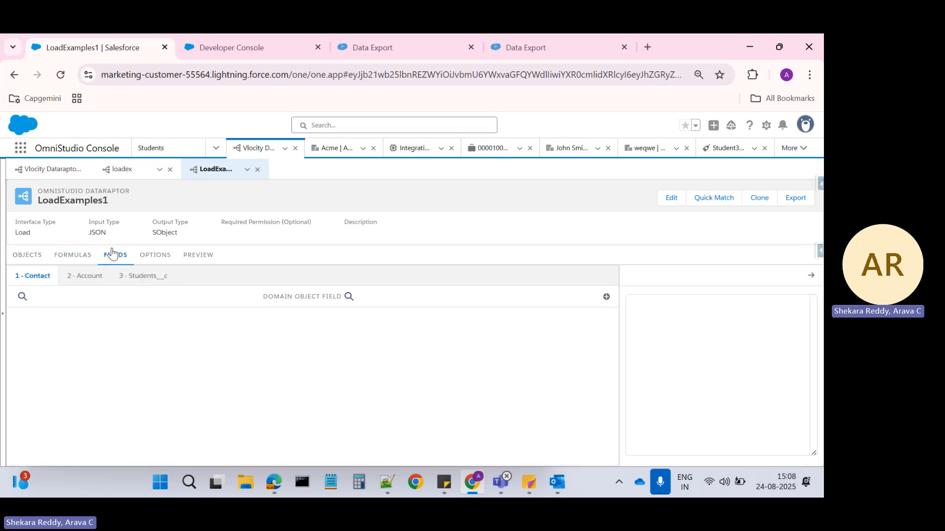
pyautogui.click(660, 318)
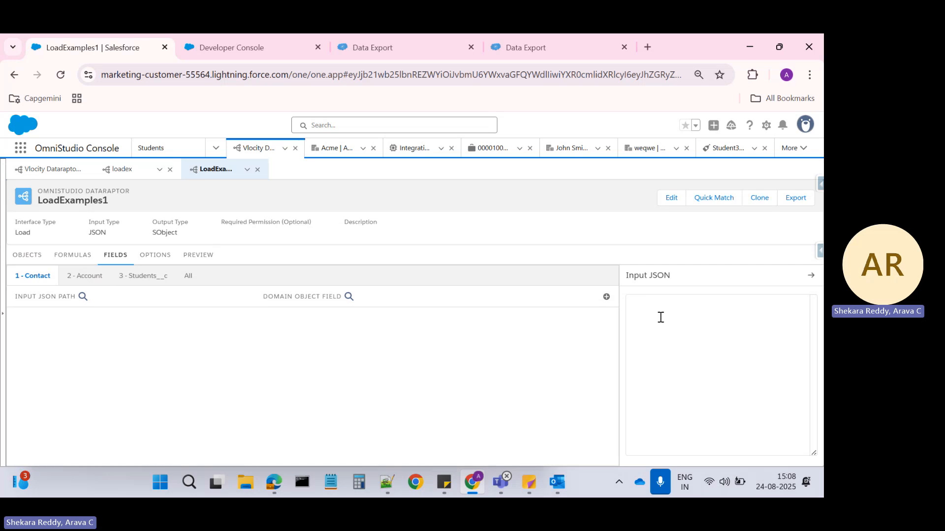
pyautogui.write('{')
pyautogui.press('Return')
pyautogui.write('"')
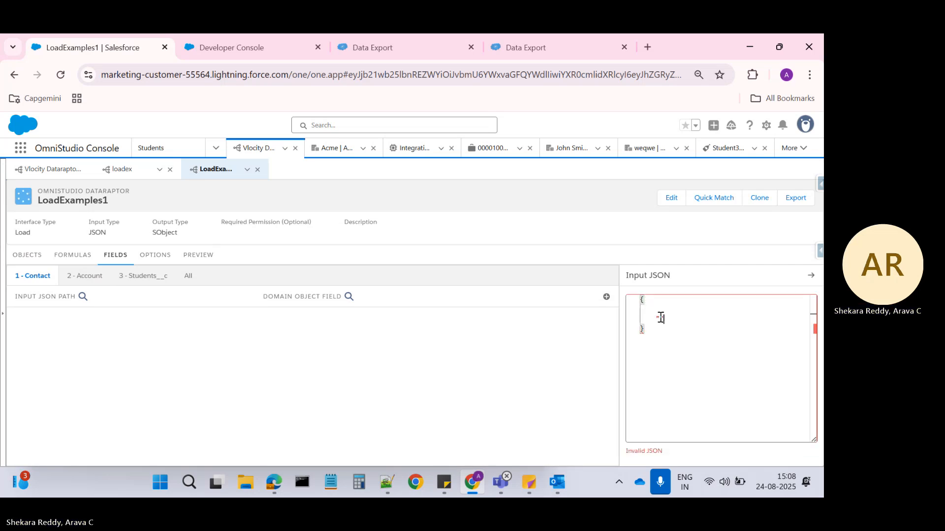
pyautogui.press('BackSpace')
pyautogui.write('"":"",')
pyautogui.press('Return')
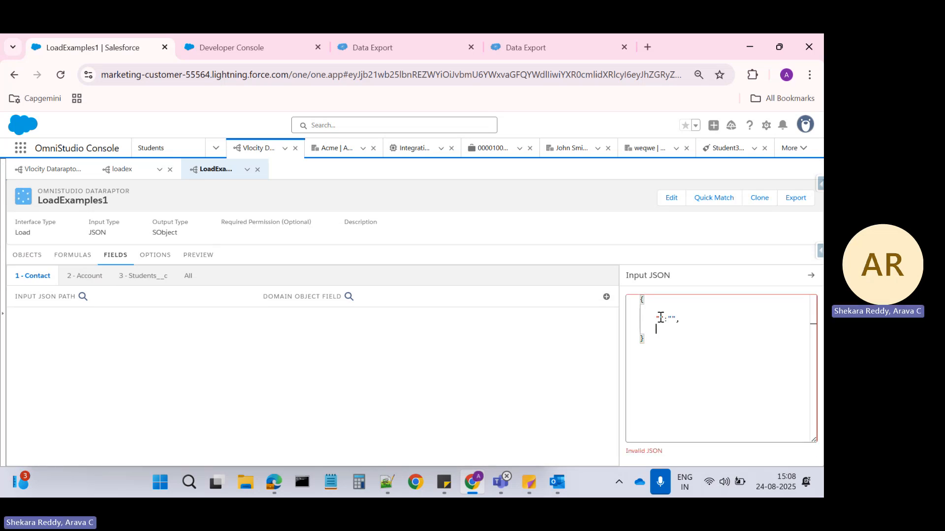
pyautogui.write('"":')
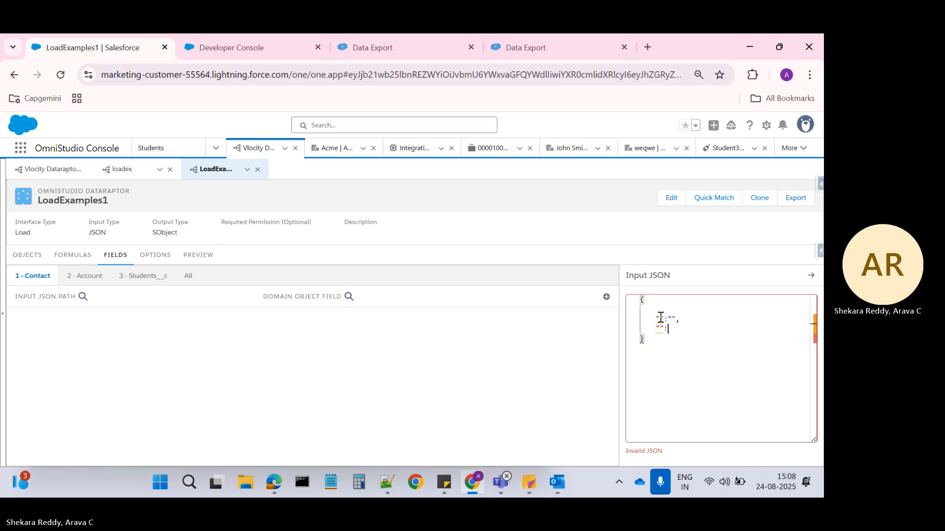
pyautogui.write('"",')
pyautogui.press('Return')
pyautogui.write('"":""')
# - Copy the whole Input JSON skeleton into the Notepad++ notes below the list of object names
pyautogui.tripleClick(690, 335)
pyautogui.hotkey('ctrl', 'a')
pyautogui.hotkey('ctrl', 'c')
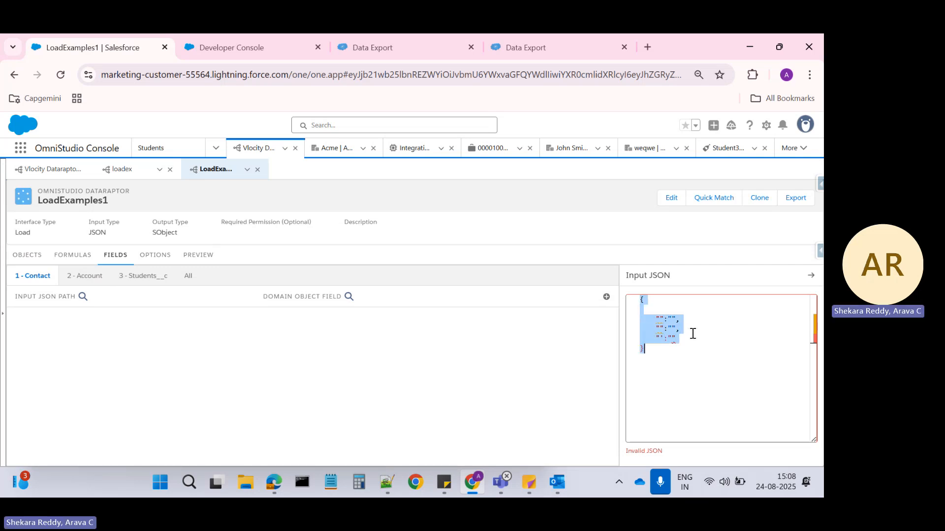
pyautogui.click(392, 480)
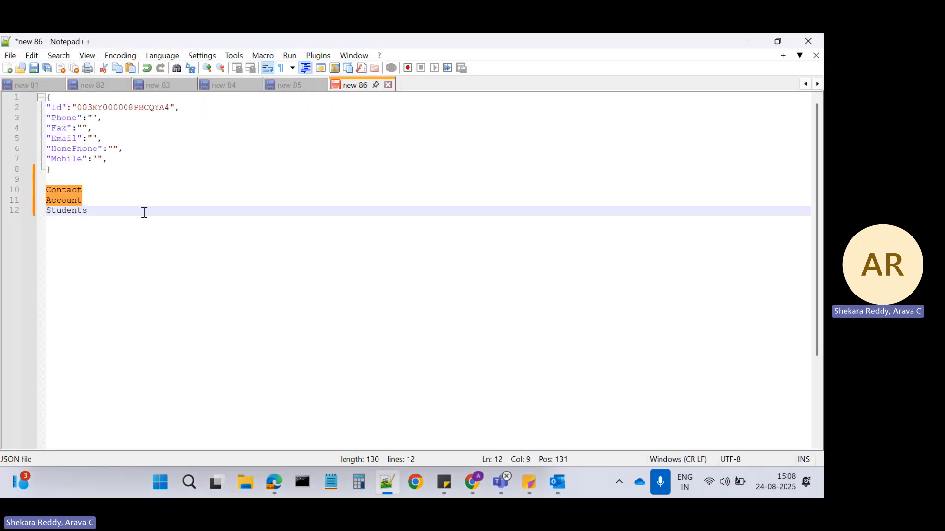
pyautogui.hotkey('ctrl', 'v')
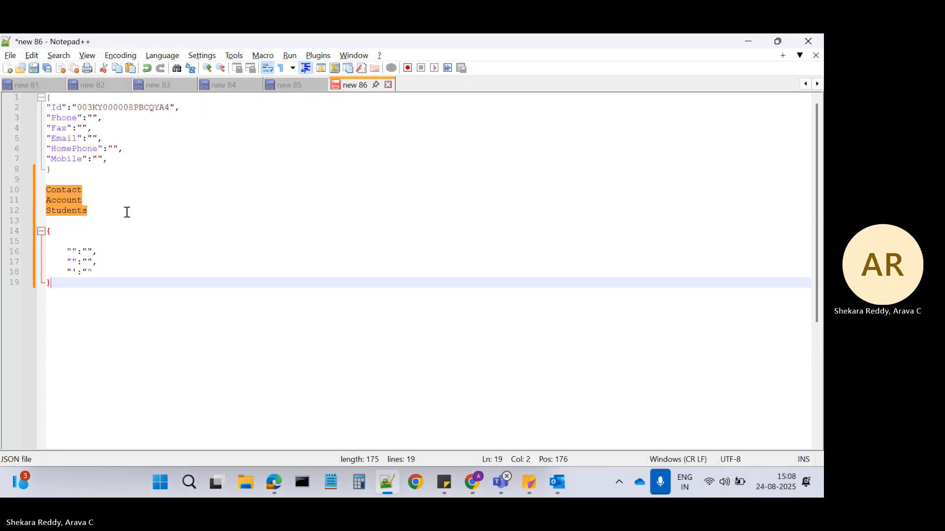
# - Name the three empty keys of the pasted JSON skeleton LastName, AccountName and StudentName
pyautogui.click(75, 251)
pyautogui.write('LastName')
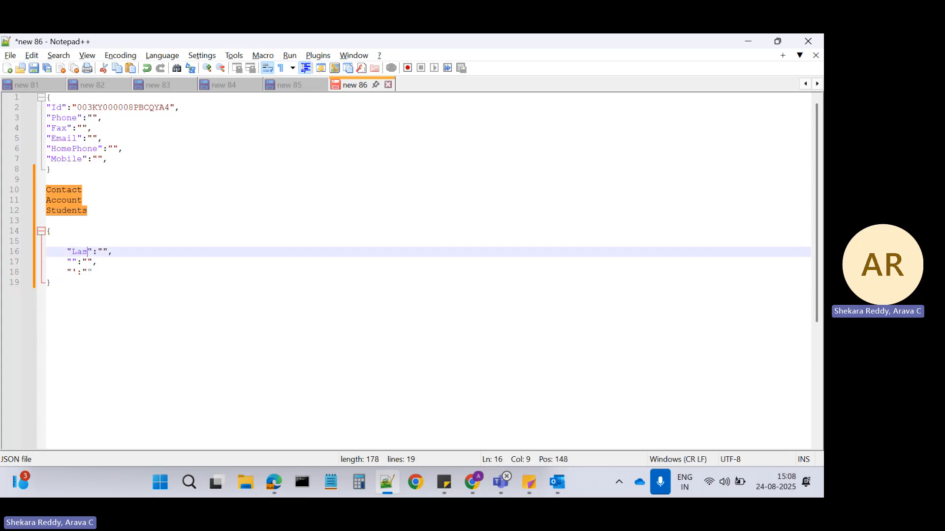
pyautogui.click(73, 261)
pyautogui.write('AccountNa')
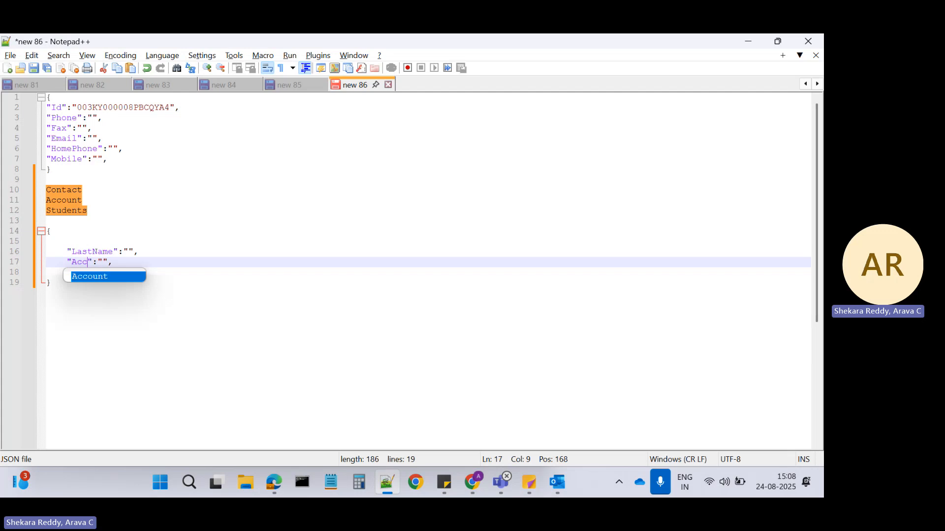
pyautogui.write('me')
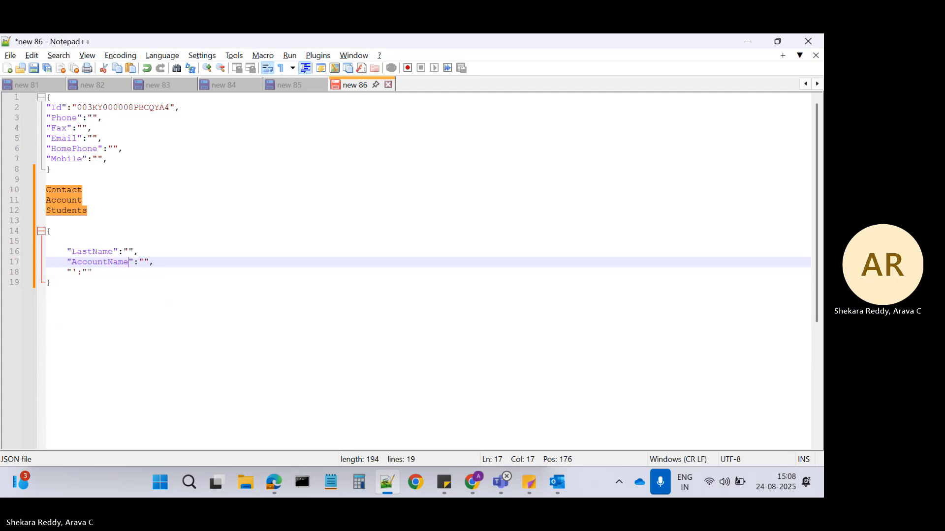
pyautogui.click(74, 272)
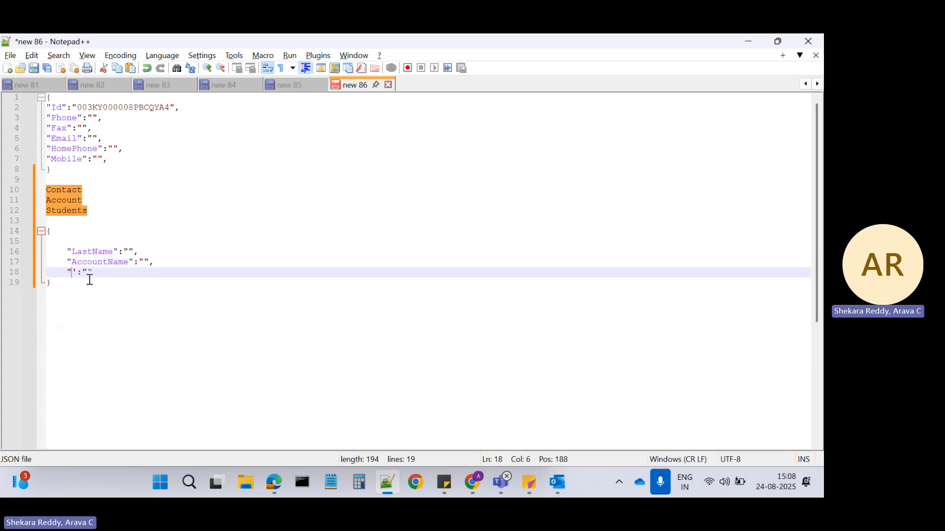
pyautogui.write('Student')
pyautogui.write('Name')
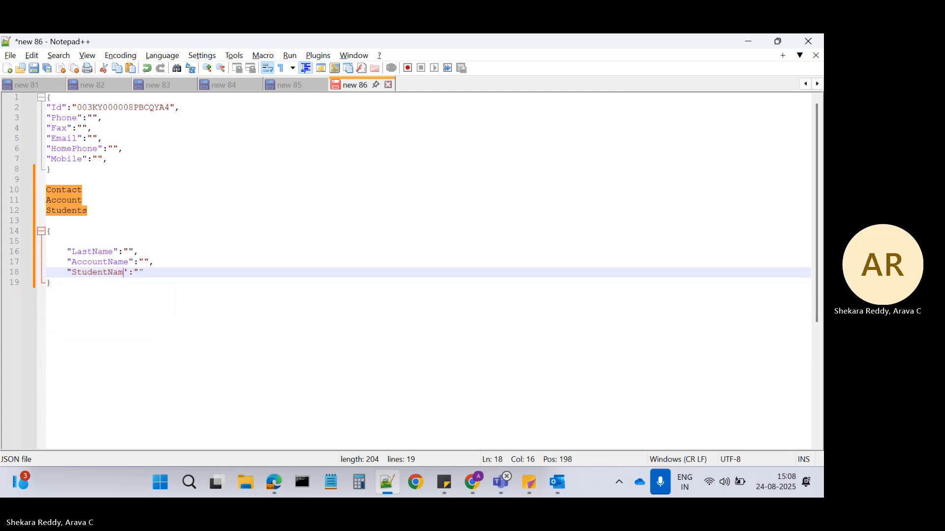
# - Copy the edited JSON block from Notepad++ and replace the DataRaptor's Input JSON in Salesforce with it
pyautogui.click(56, 280)
pyautogui.moveTo(56, 281); pyautogui.dragTo(13, 237)
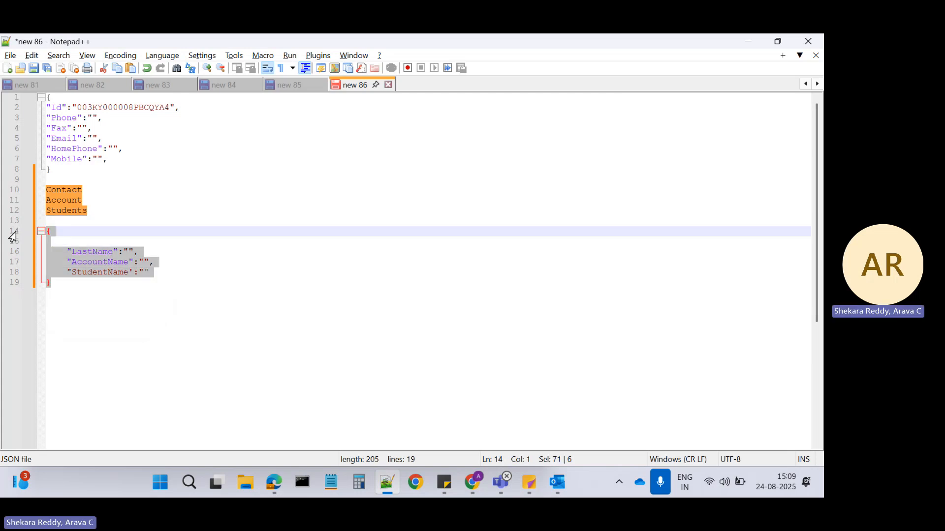
pyautogui.hotkey('ctrl', 'c')
pyautogui.hotkey('alt', 'Tab')
pyautogui.click(714, 360)
pyautogui.hotkey('ctrl', 'a')
pyautogui.hotkey('ctrl', 'v')
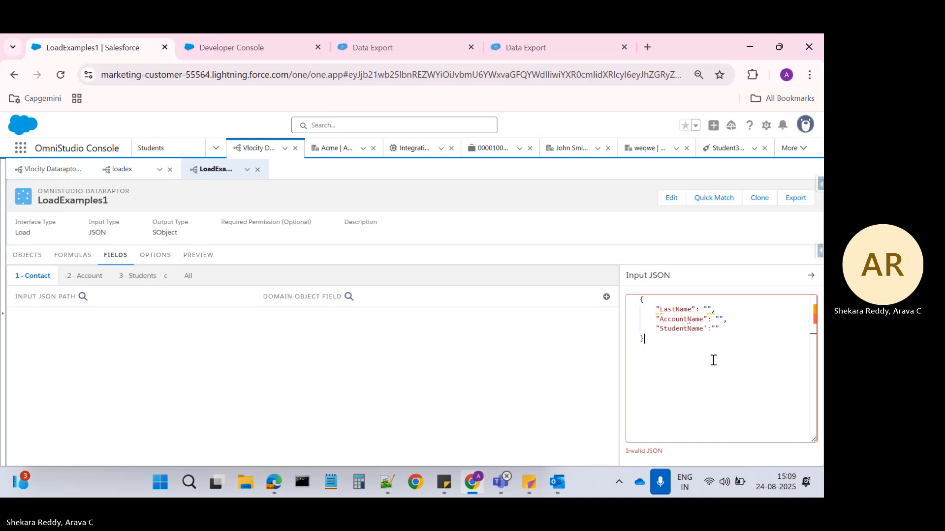
pyautogui.doubleClick(667, 332)
pyautogui.click(668, 385)
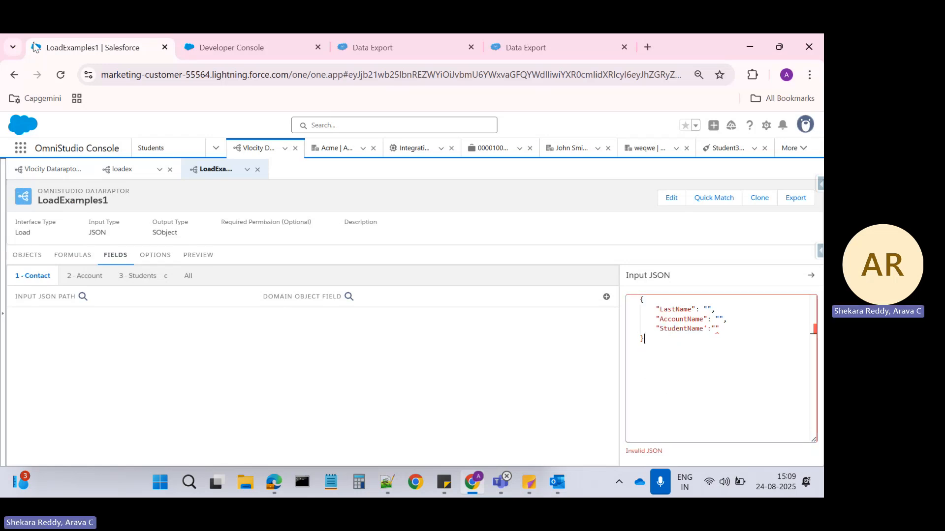
# - Reload the LoadExamples1 DataRaptor and cut and re-paste the Input JSON in its field mappings
pyautogui.click(60, 75)
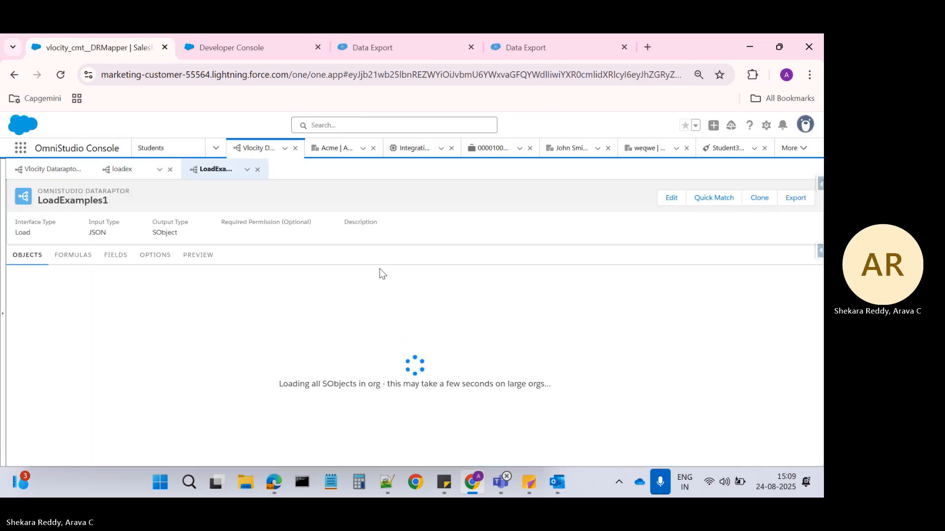
pyautogui.click(78, 257)
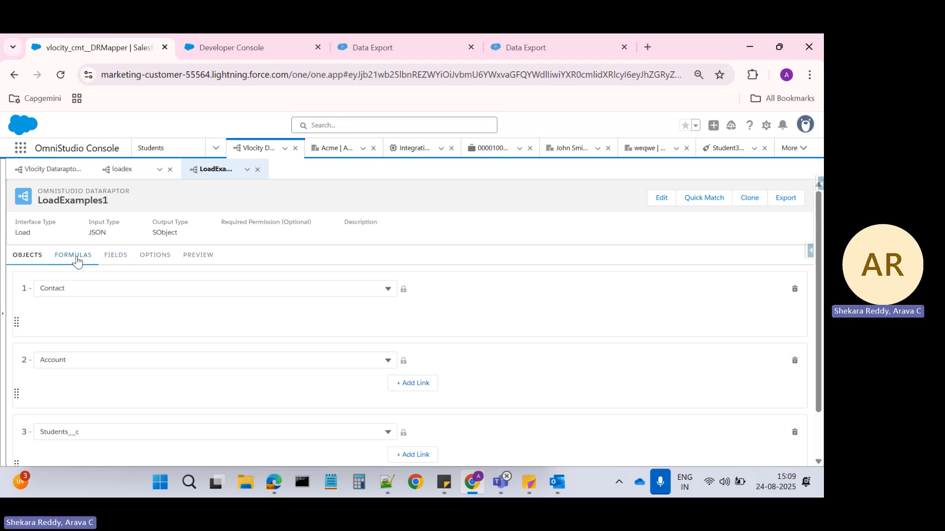
pyautogui.click(111, 257)
pyautogui.click(654, 342)
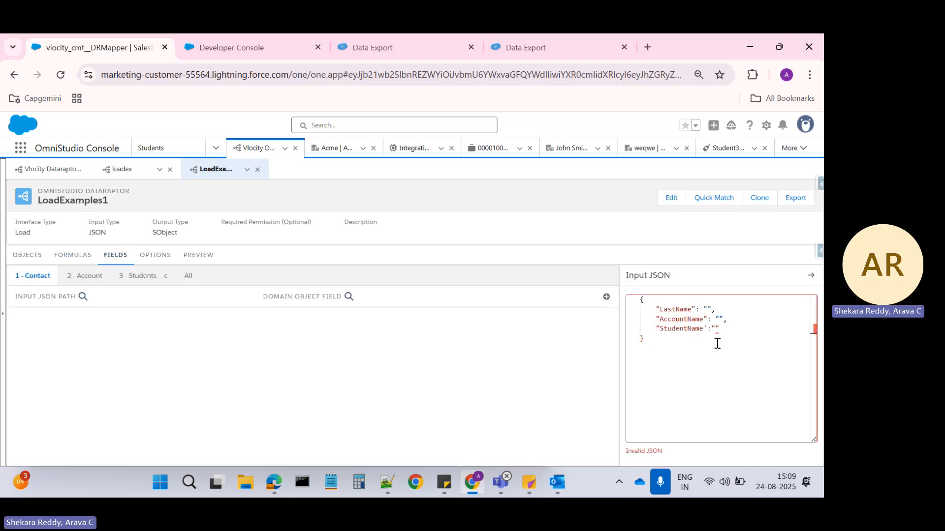
pyautogui.hotkey('ctrl', 'a')
pyautogui.hotkey('ctrl', 'x')
pyautogui.hotkey('ctrl', 'v')
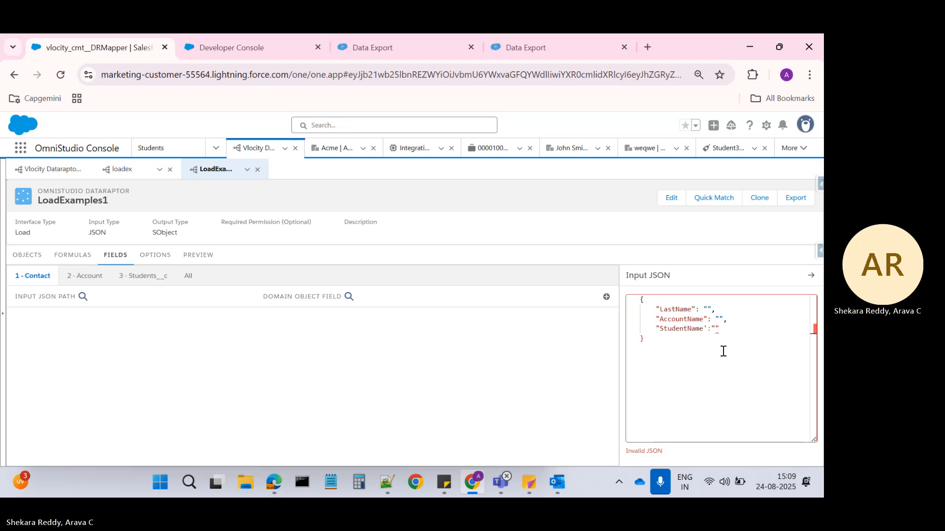
# - Replace the single quote closing the StudentName key in the Input JSON with a double quote
pyautogui.click(706, 327)
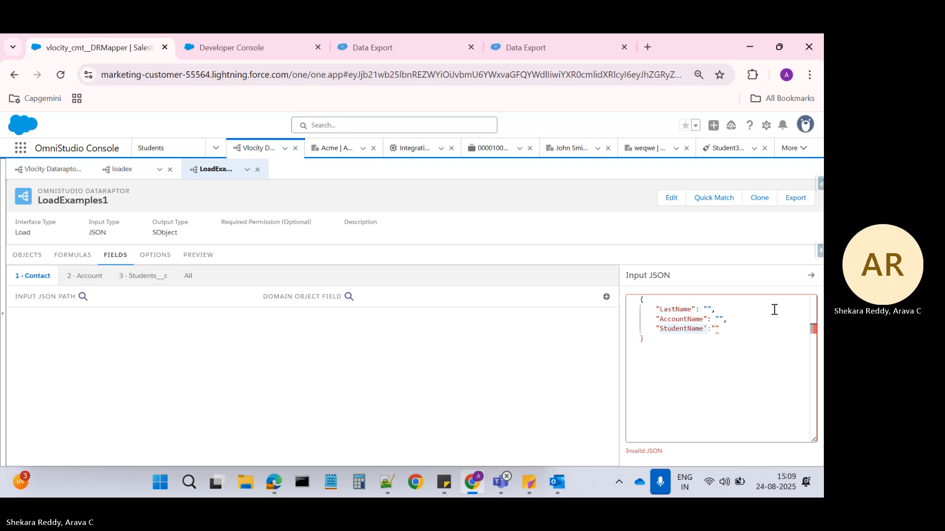
pyautogui.press('BackSpace')
pyautogui.write('"')
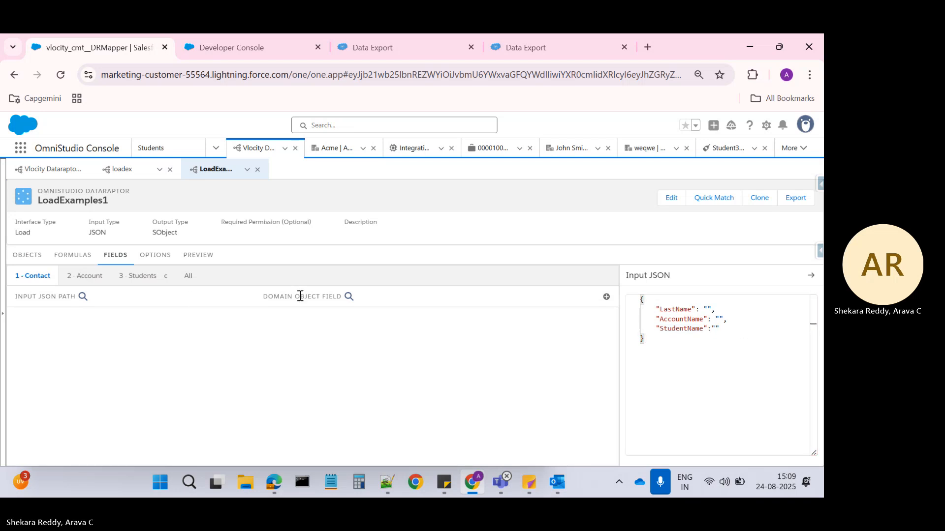
# - Add a Contact field mapping from the input JSON path LastName to the domain object field LastName
pyautogui.click(606, 297)
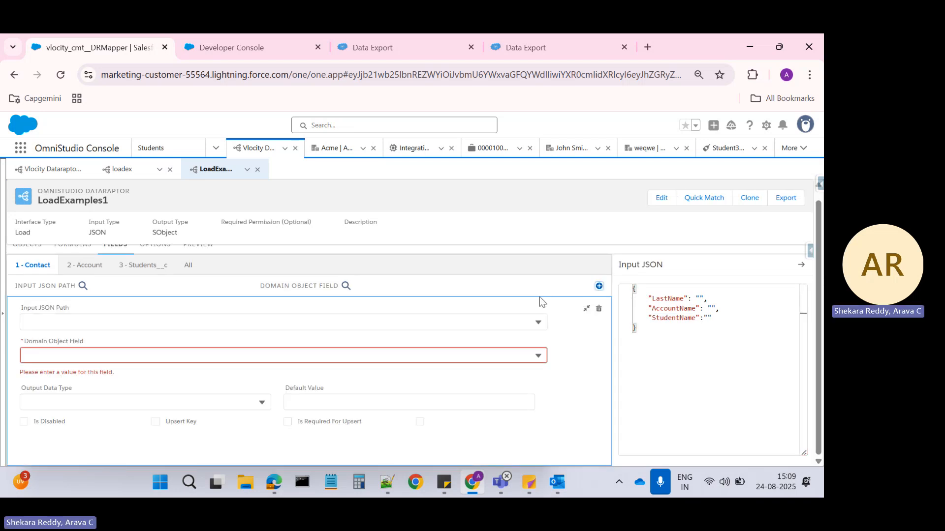
pyautogui.click(84, 323)
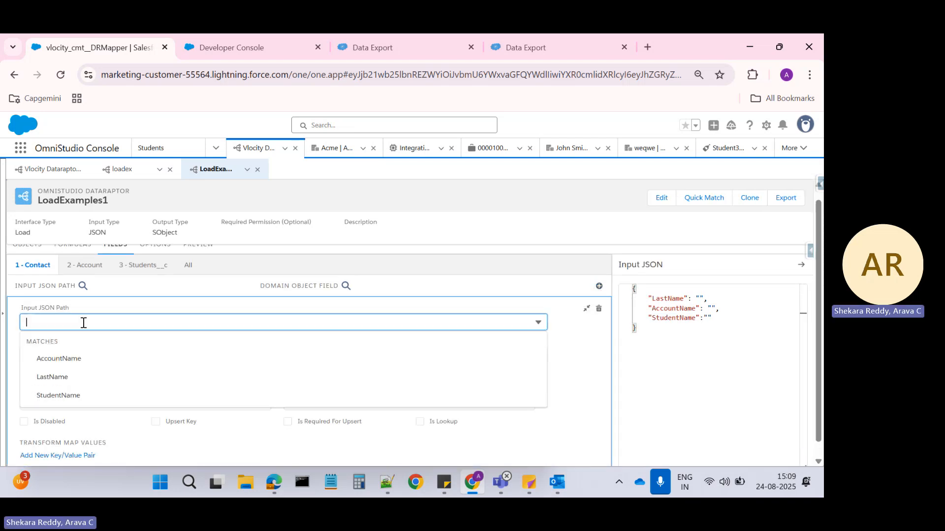
pyautogui.click(64, 378)
pyautogui.click(69, 356)
pyautogui.write('Last')
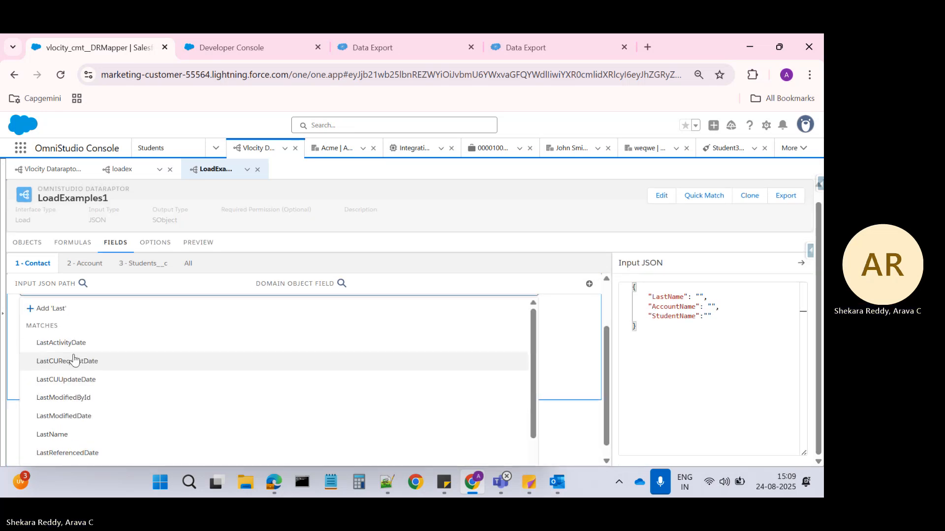
pyautogui.scroll(-1, 49, 423)
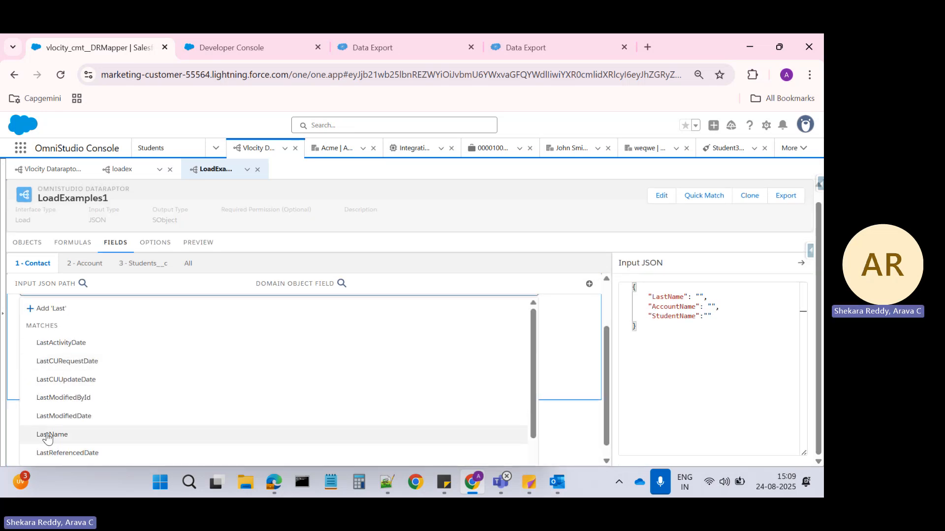
pyautogui.click(46, 433)
# - Add an Account field mapping from the input JSON path AccountName to the domain object field Name
pyautogui.click(75, 265)
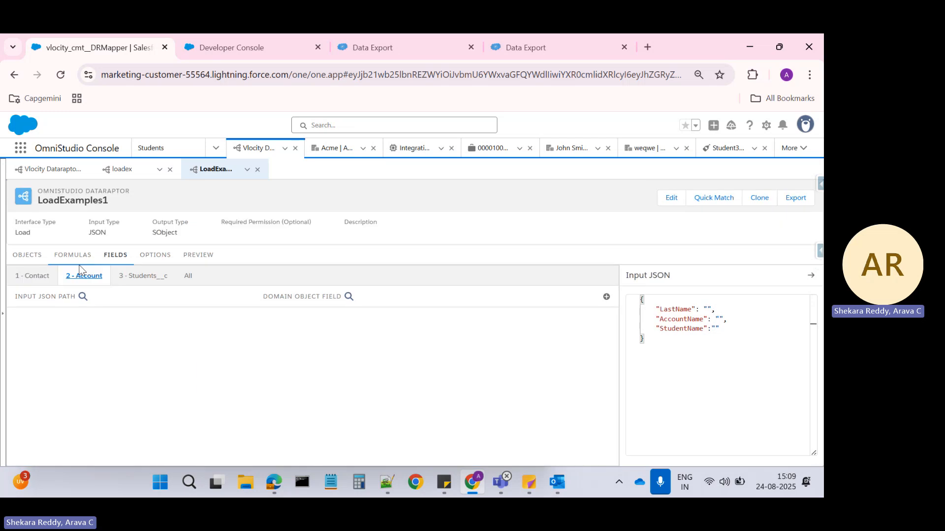
pyautogui.click(607, 296)
pyautogui.click(58, 305)
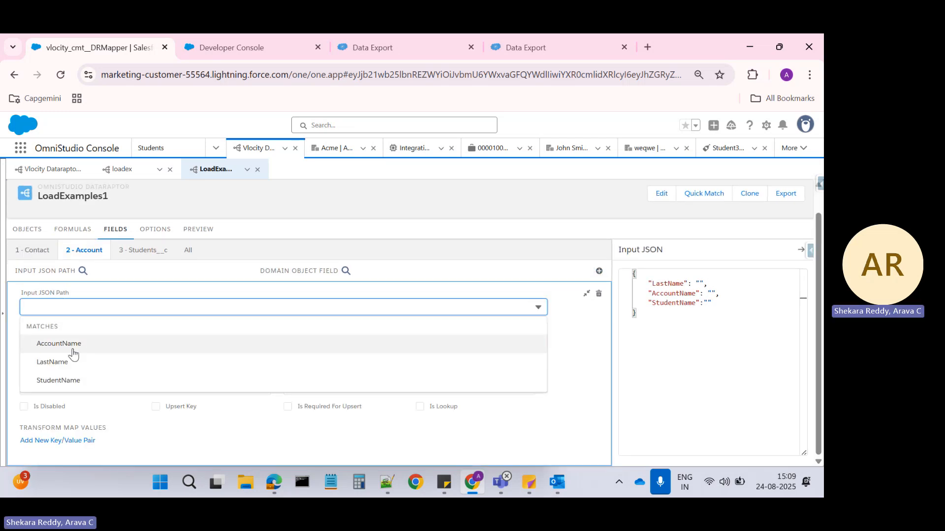
pyautogui.click(67, 343)
pyautogui.click(73, 341)
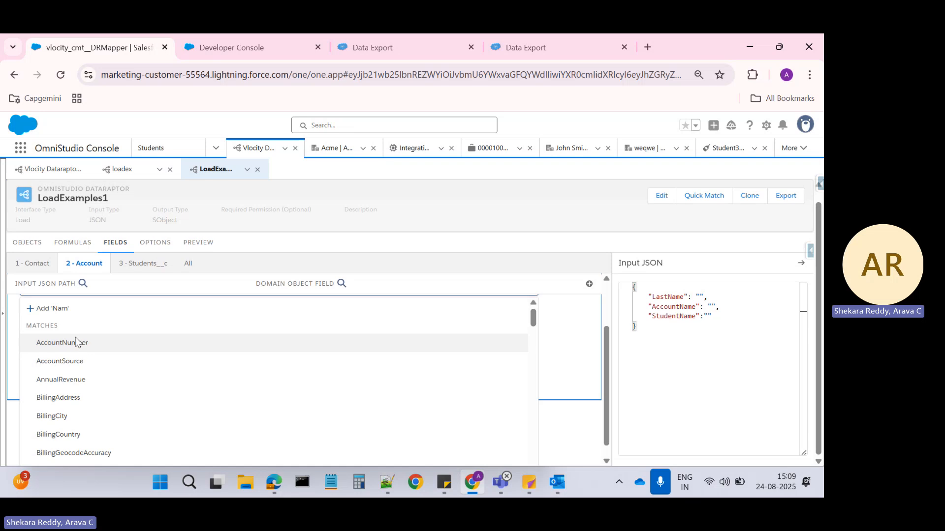
pyautogui.write('Name')
pyautogui.click(46, 428)
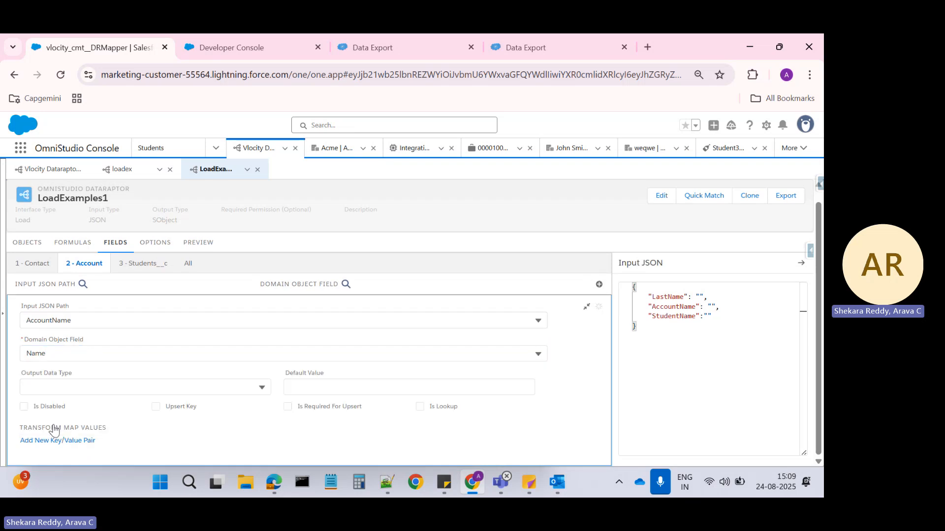
# - Add a Students__c field mapping from the input JSON path StudentName to the domain object field Name
pyautogui.click(148, 265)
pyautogui.click(606, 299)
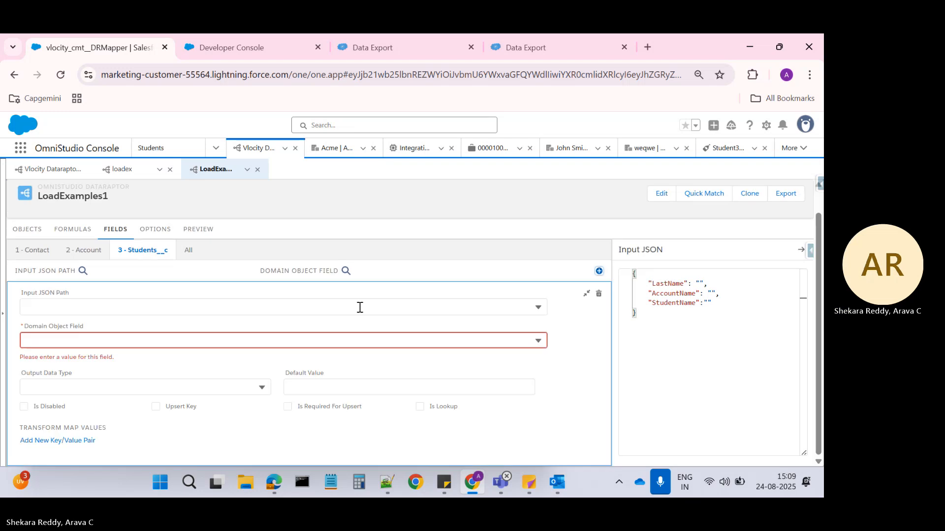
pyautogui.click(69, 307)
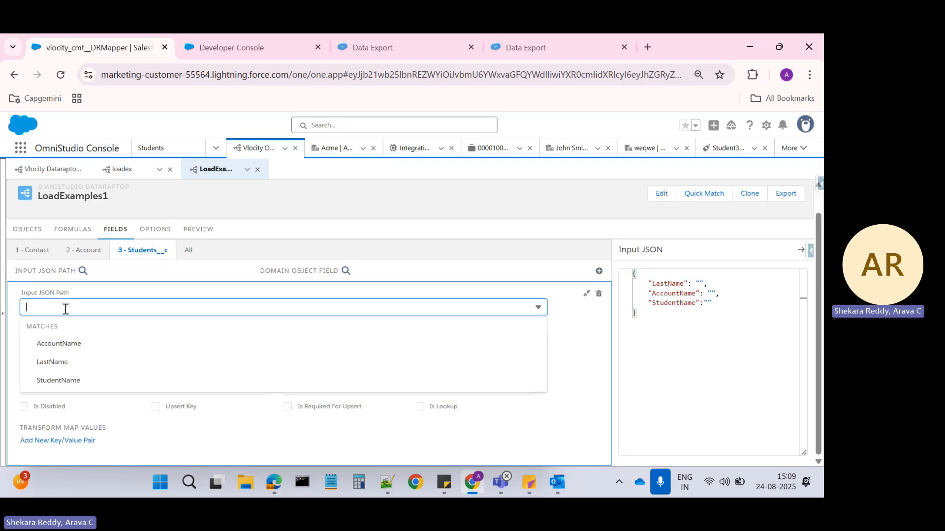
pyautogui.click(60, 381)
pyautogui.click(61, 340)
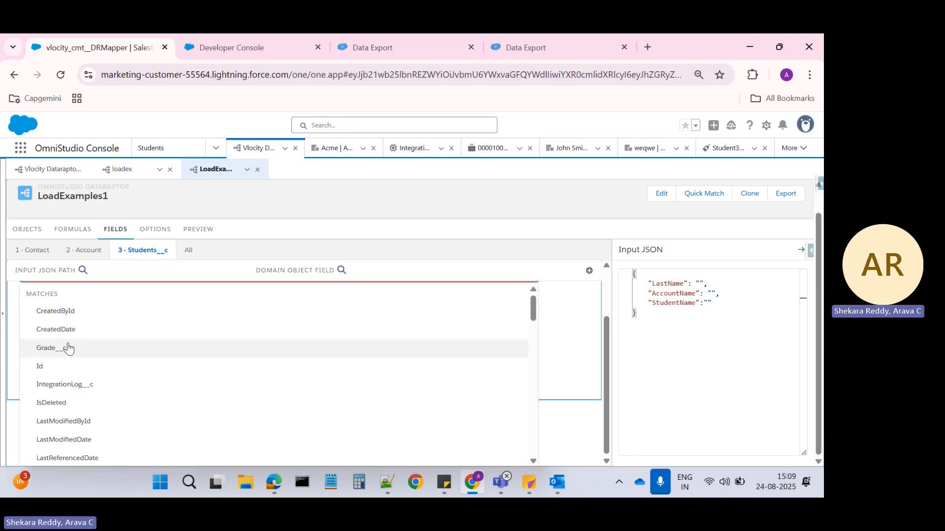
pyautogui.write('Name')
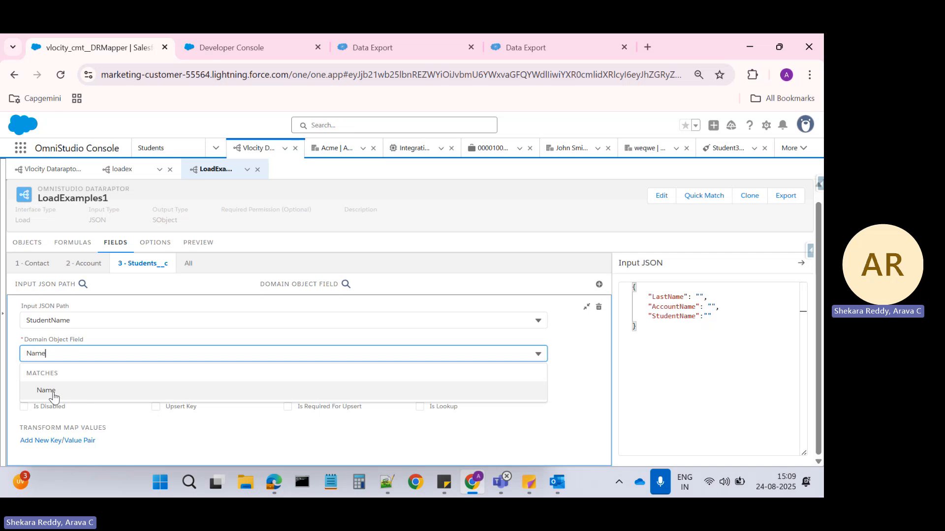
pyautogui.click(67, 396)
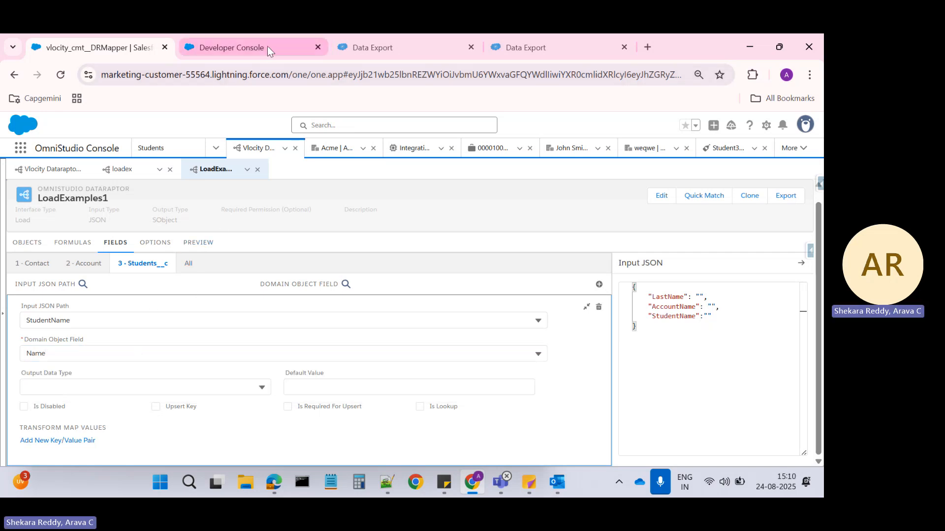
# - Switch to the first Salesforce Inspector Data Export page and replace its query with "select Lastname from Contact"
pyautogui.click(362, 45)
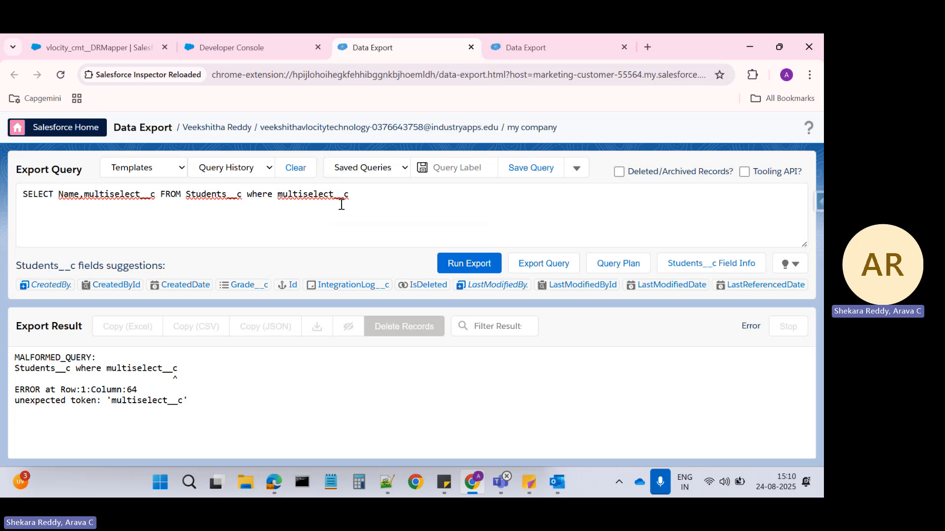
pyautogui.click(357, 197)
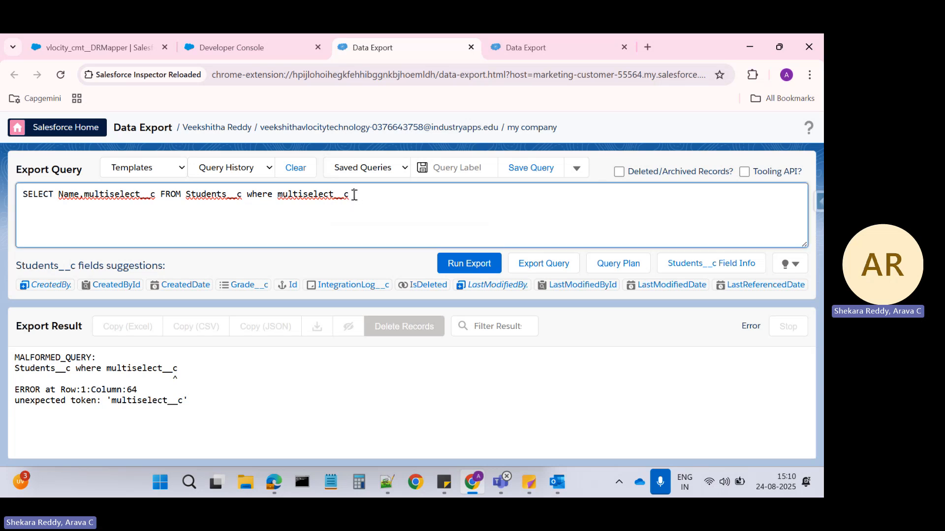
pyautogui.press('BackSpace')
pyautogui.press('BackSpace')
pyautogui.press('BackSpace')
pyautogui.press('BackSpace')
pyautogui.press('BackSpace')
pyautogui.press('BackSpace')
pyautogui.press('BackSpace')
pyautogui.press('BackSpace')
pyautogui.press('BackSpace')
pyautogui.press('BackSpace')
pyautogui.press('BackSpace')
pyautogui.press('BackSpace')
pyautogui.press('BackSpace')
pyautogui.press('BackSpace')
pyautogui.press('BackSpace')
pyautogui.press('BackSpace')
pyautogui.press('BackSpace')
pyautogui.press('BackSpace')
pyautogui.press('BackSpace')
pyautogui.press('BackSpace')
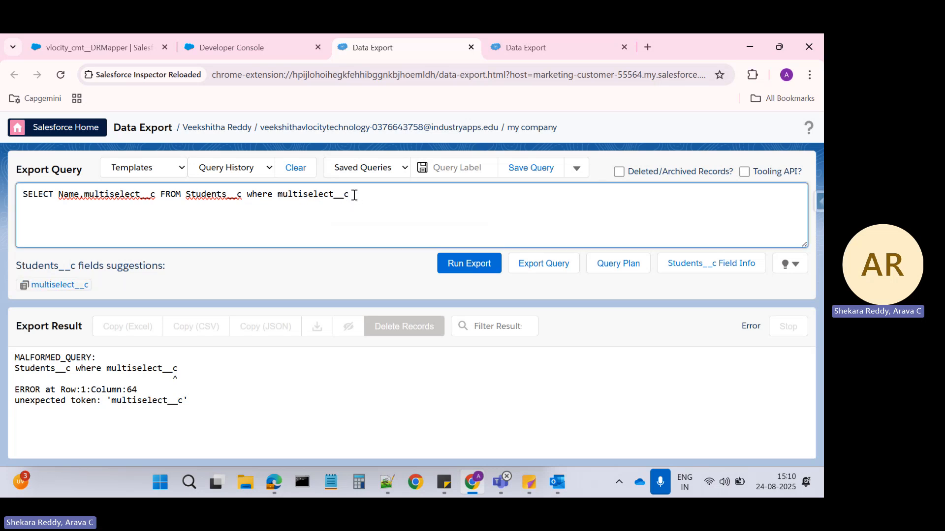
pyautogui.press('BackSpace')
pyautogui.press('BackSpace')
pyautogui.press('BackSpace')
pyautogui.press('BackSpace')
pyautogui.press('BackSpace')
pyautogui.press('BackSpace')
pyautogui.press('BackSpace')
pyautogui.press('BackSpace')
pyautogui.press('BackSpace')
pyautogui.press('BackSpace')
pyautogui.press('BackSpace')
pyautogui.press('BackSpace')
pyautogui.press('BackSpace')
pyautogui.press('BackSpace')
pyautogui.press('BackSpace')
pyautogui.press('BackSpace')
pyautogui.press('BackSpace')
pyautogui.press('BackSpace')
pyautogui.press('BackSpace')
pyautogui.press('BackSpace')
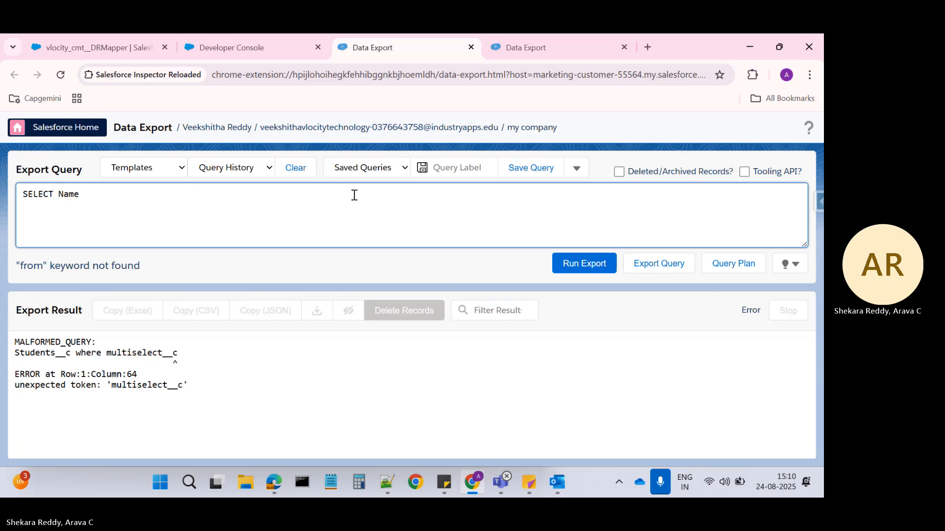
pyautogui.write('select Last')
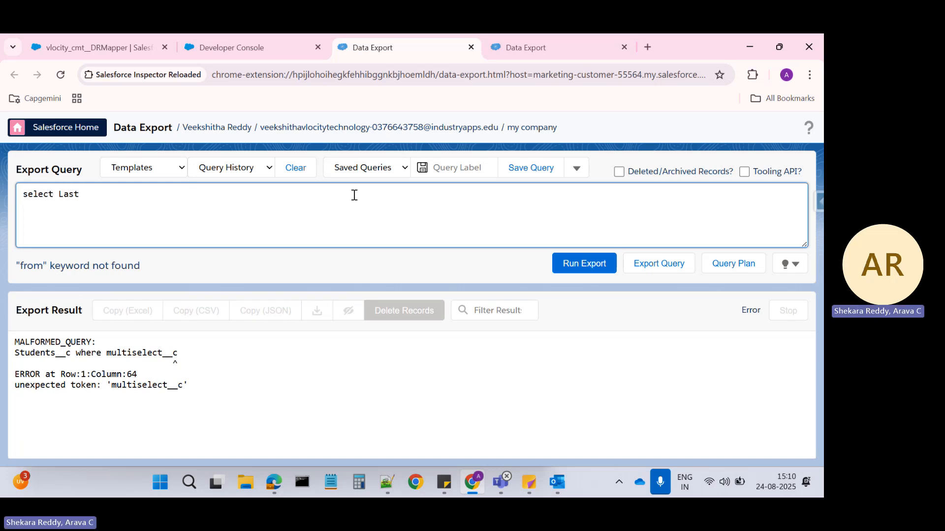
pyautogui.write('name from ')
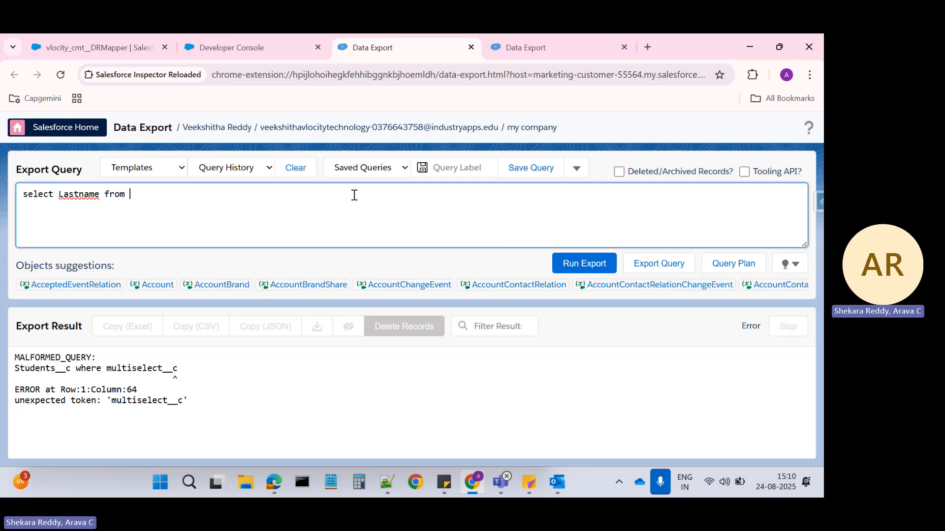
pyautogui.write('Contact ')
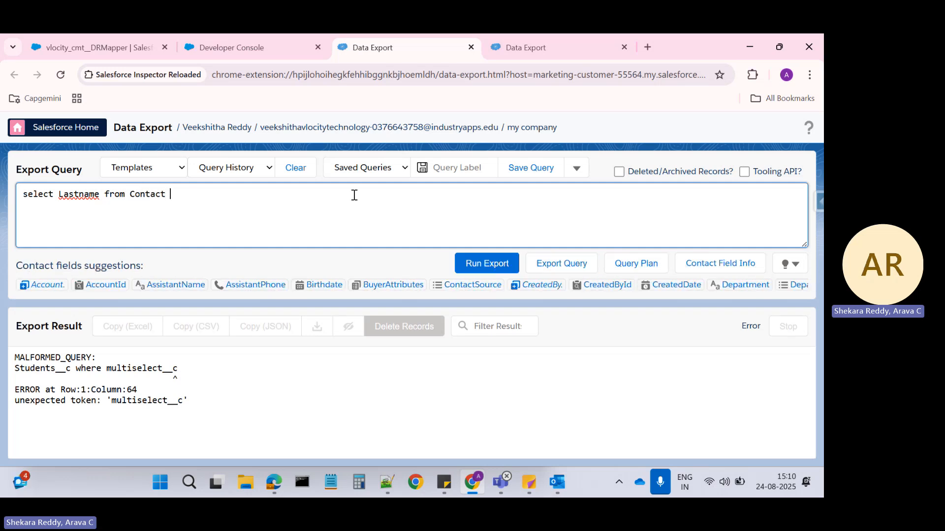
# - Extend the Contact query with "order by CreatedDate desc"
pyautogui.write('where')
pyautogui.press('BackSpace')
pyautogui.press('BackSpace')
pyautogui.press('BackSpace')
pyautogui.press('BackSpace')
pyautogui.press('BackSpace')
pyautogui.press('BackSpace')
pyautogui.write('order by')
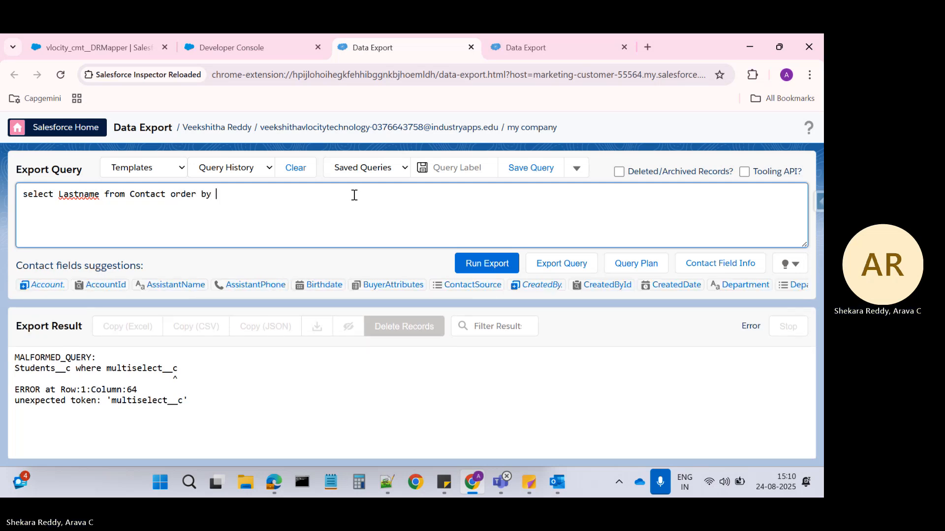
pyautogui.write(' crea')
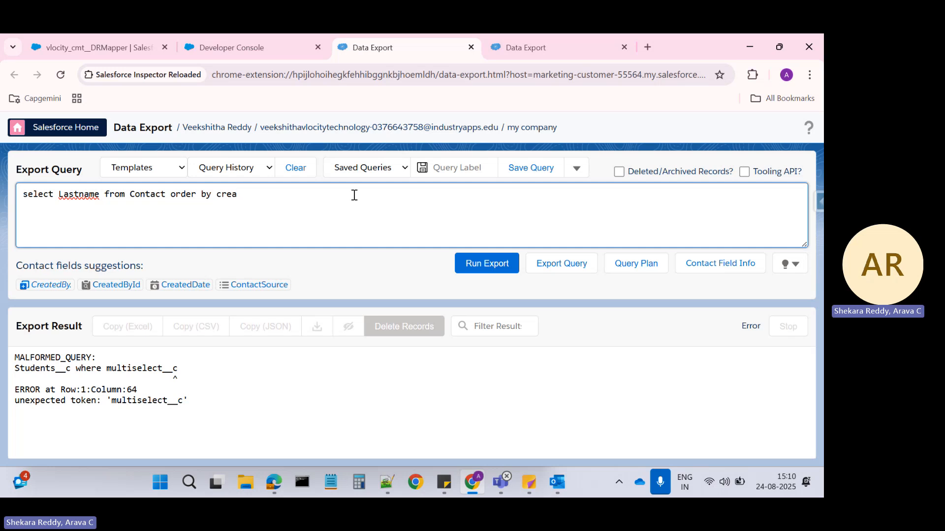
pyautogui.click(168, 286)
pyautogui.write('desc')
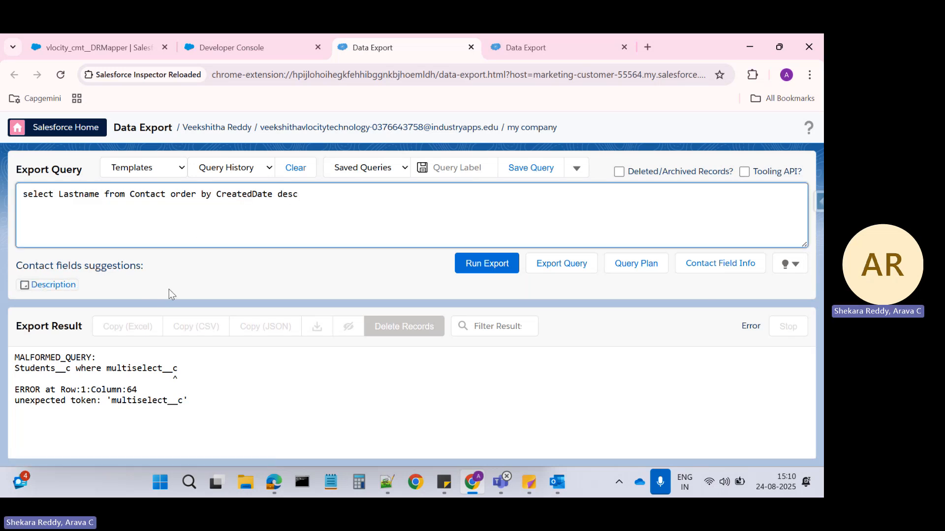
# - Copy the complete Contact query and run its export
pyautogui.hotkey('ctrl', 'a')
pyautogui.hotkey('ctrl', 'c')
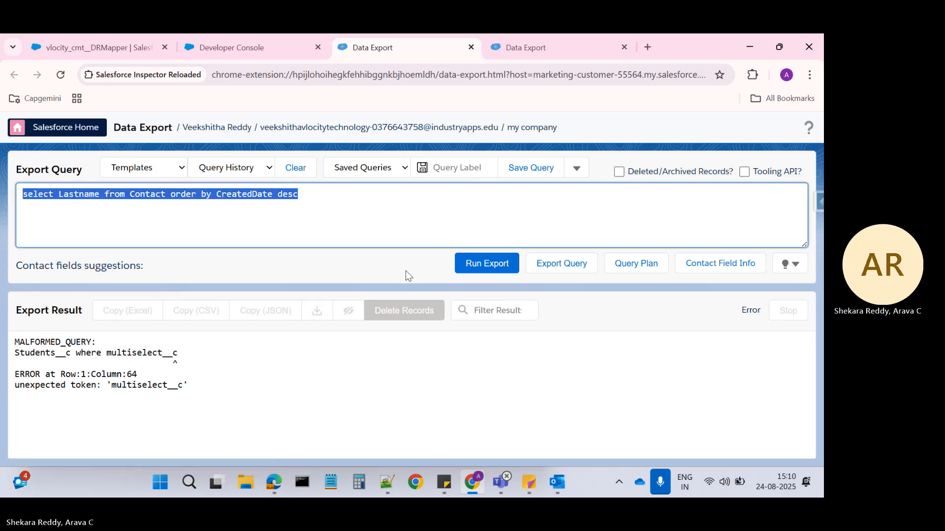
pyautogui.click(497, 266)
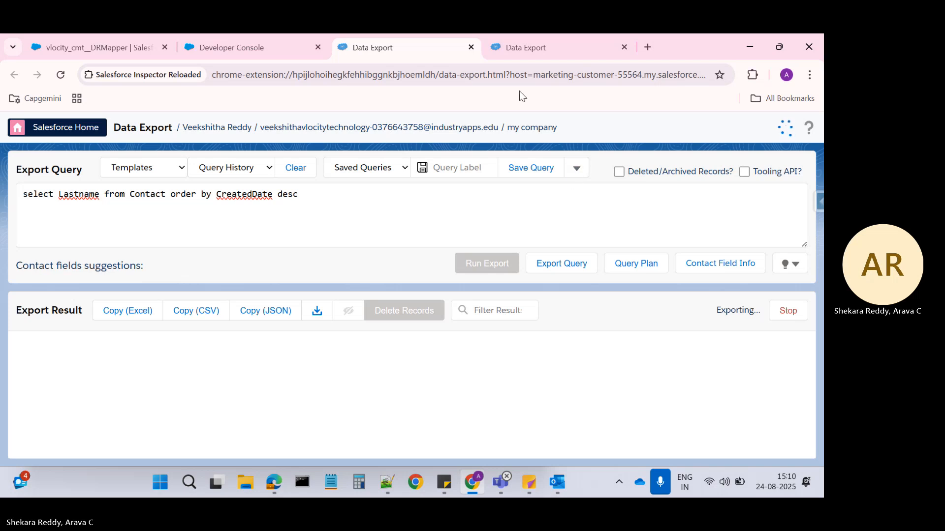
# - In the second Data Export page, replace the Students__c query with the copied query and change its object to Account
pyautogui.click(530, 48)
pyautogui.click(239, 222)
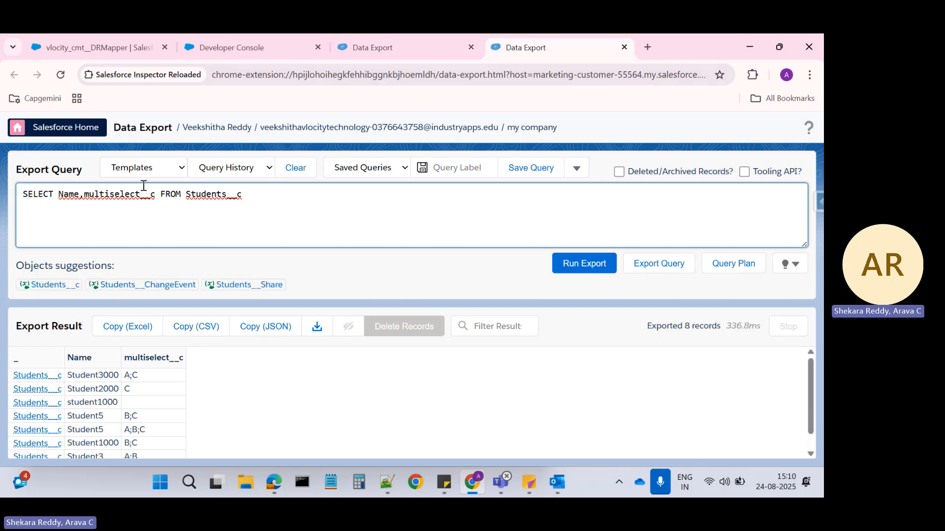
pyautogui.moveTo(242, 195); pyautogui.dragTo(0, 195)
pyautogui.hotkey('ctrl', 'v')
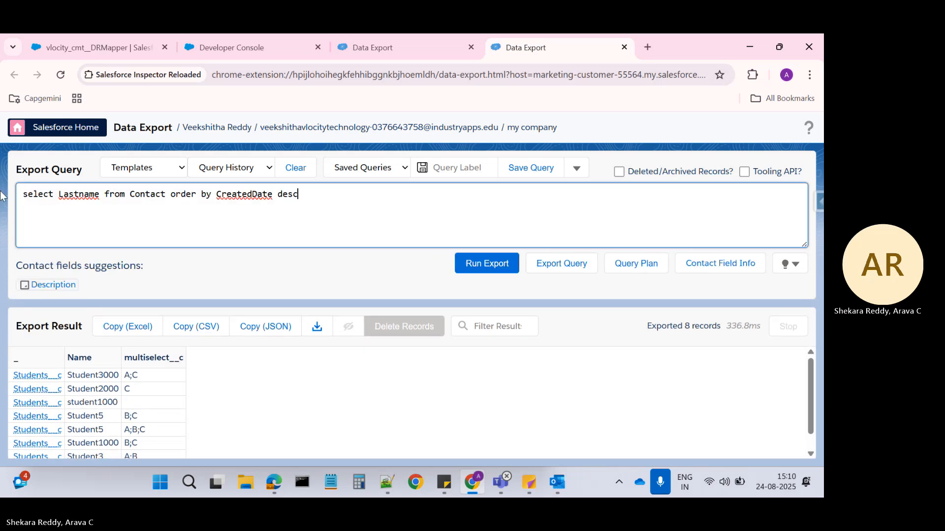
pyautogui.doubleClick(150, 196)
pyautogui.write('Acco')
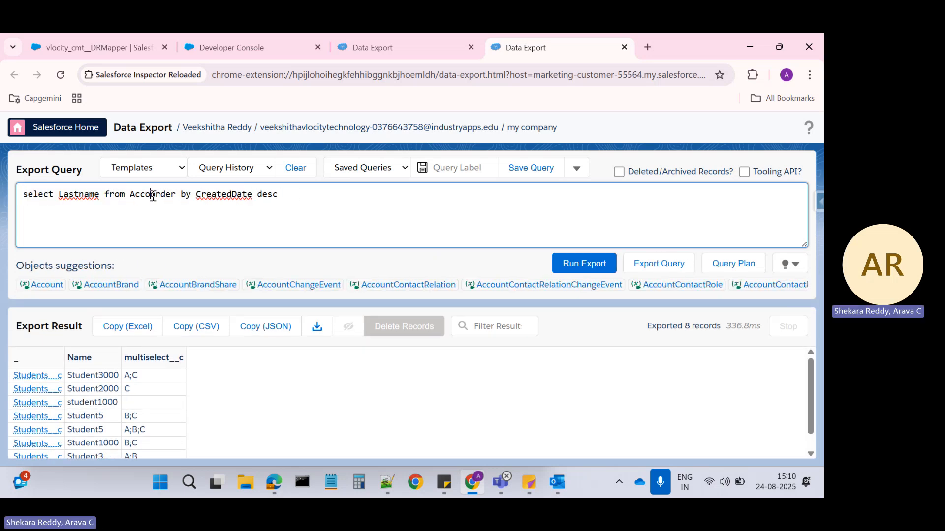
pyautogui.write('unt')
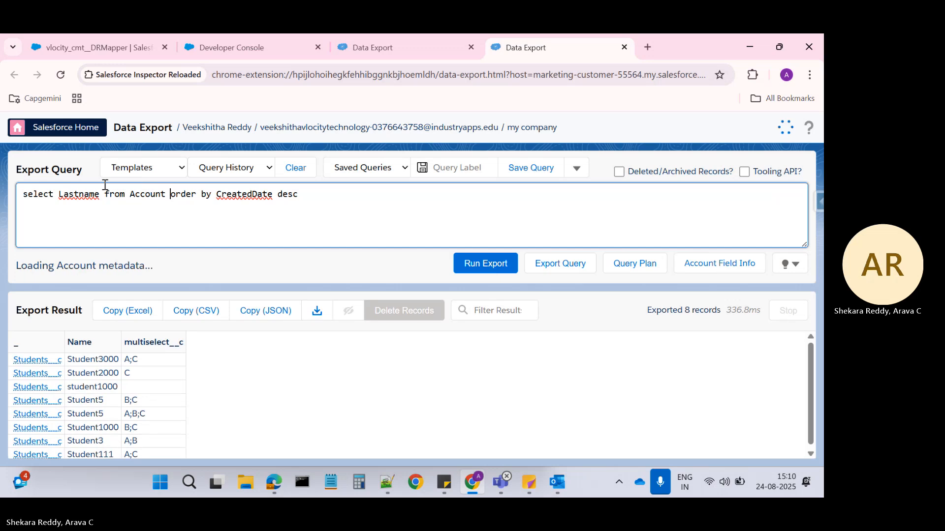
# - Change the queried field in the Account query to Name and duplicate the Data Export page
pyautogui.doubleClick(77, 196)
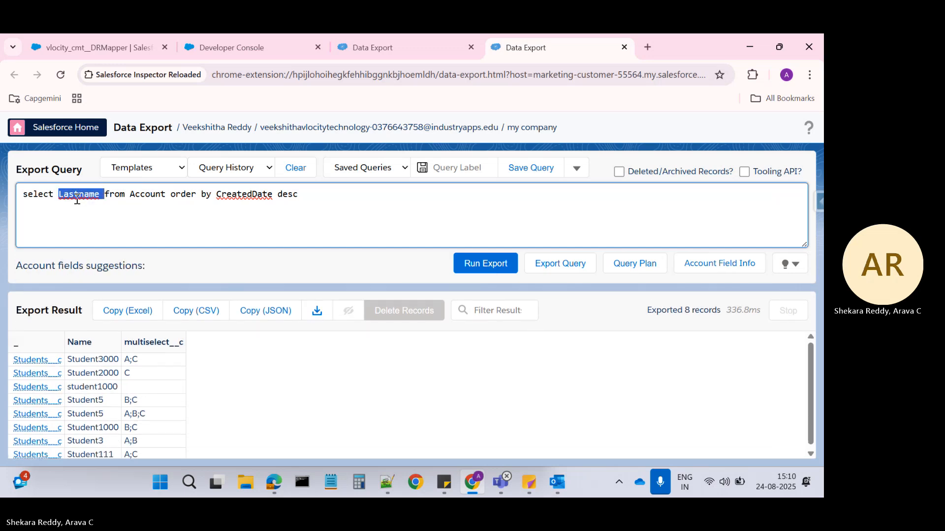
pyautogui.write('Name')
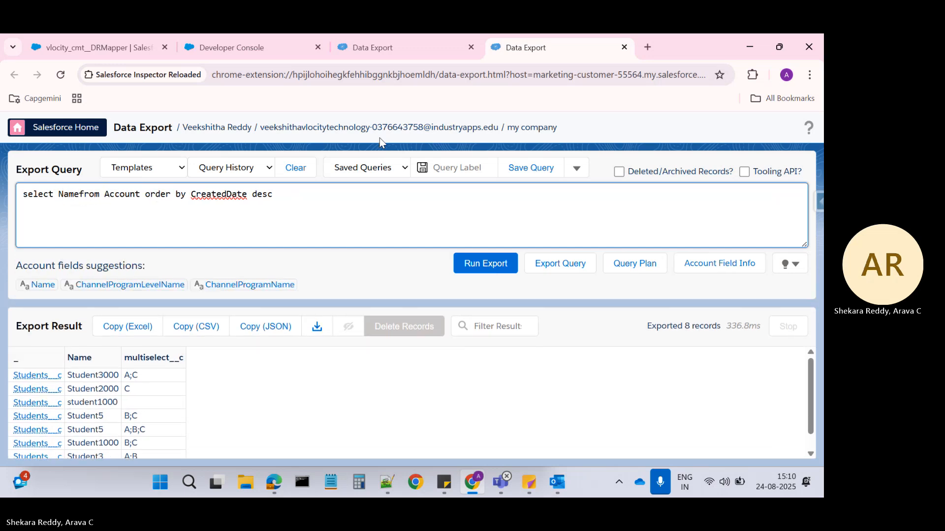
pyautogui.rightClick(548, 52)
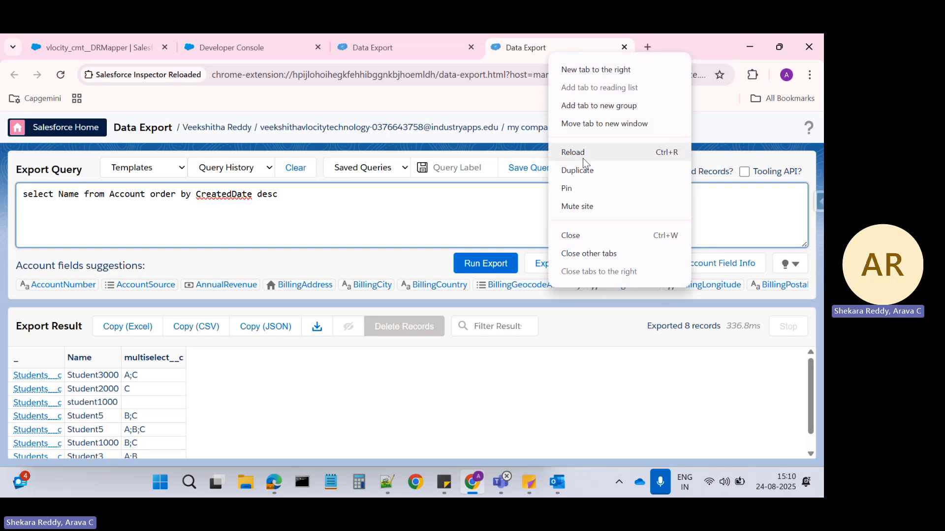
pyautogui.click(578, 170)
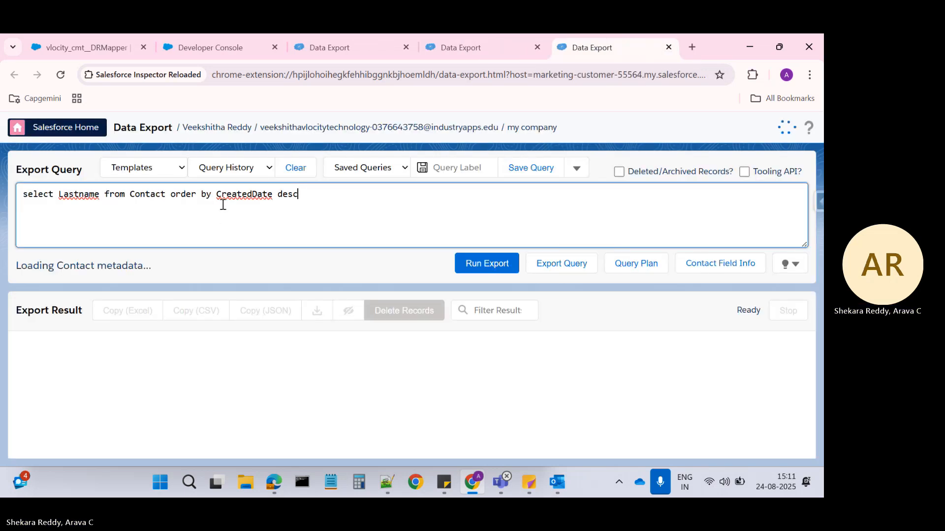
# - Change the object in the duplicated page's query from Contact to Students__c
pyautogui.click(155, 195)
pyautogui.doubleClick(154, 195)
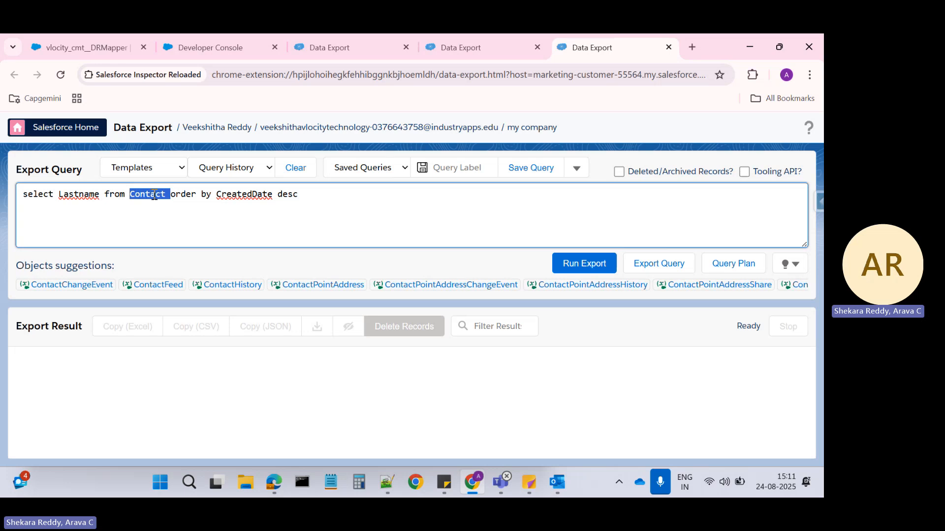
pyautogui.write('Students')
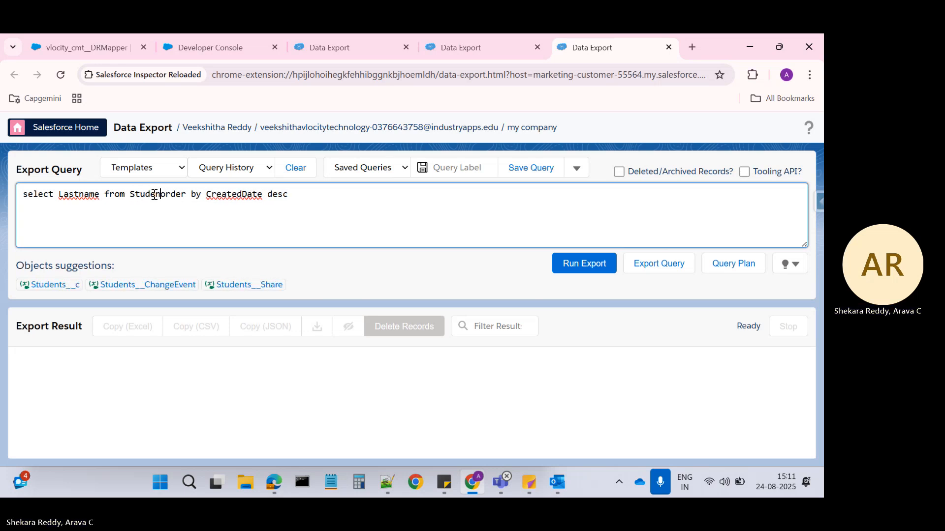
pyautogui.write('__c')
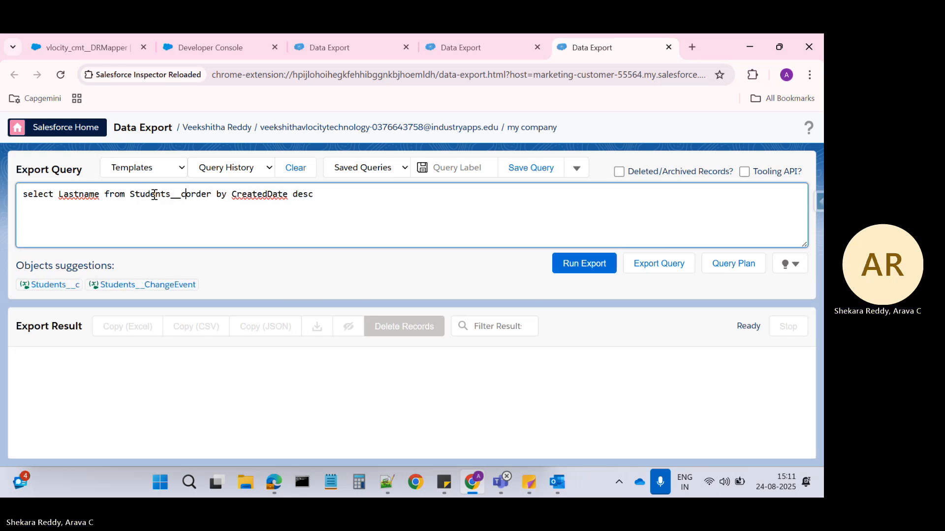
# - Set the queried field of the Students__c query to Name and run its export
pyautogui.doubleClick(83, 195)
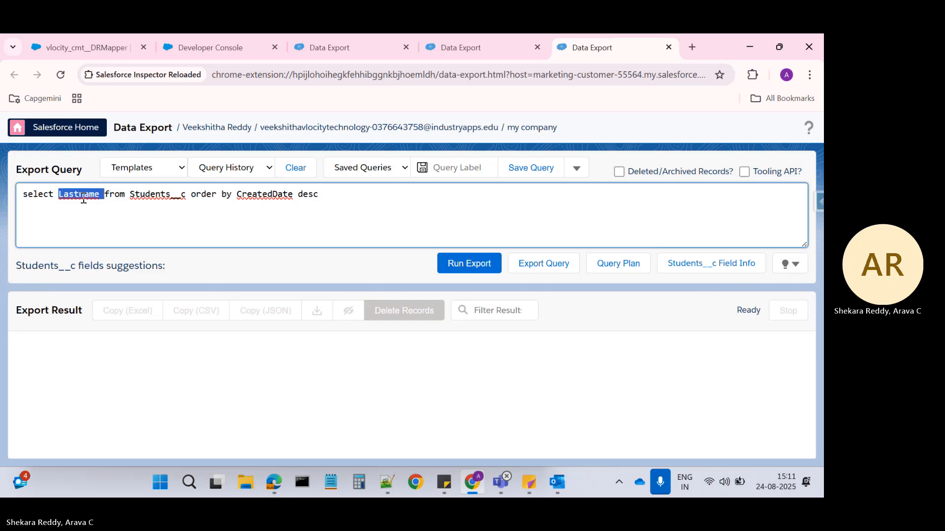
pyautogui.write('M')
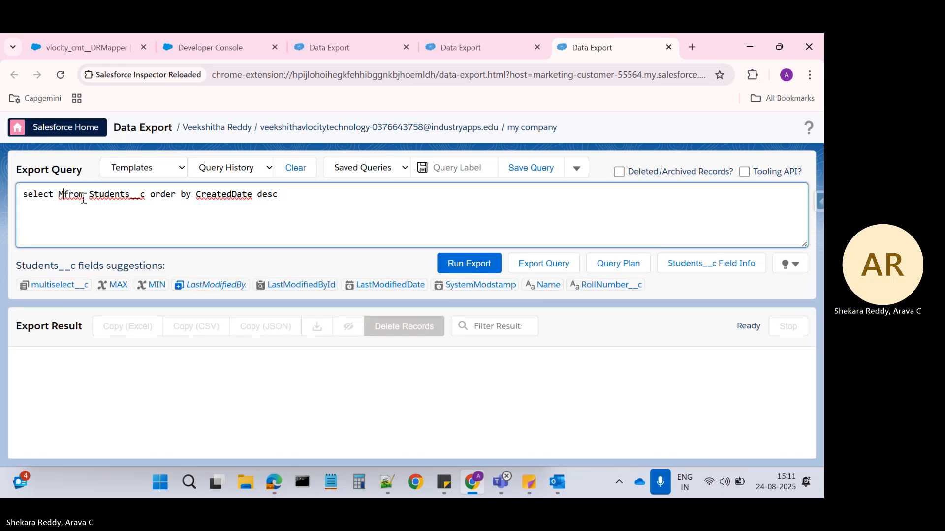
pyautogui.press('BackSpace')
pyautogui.write('Name')
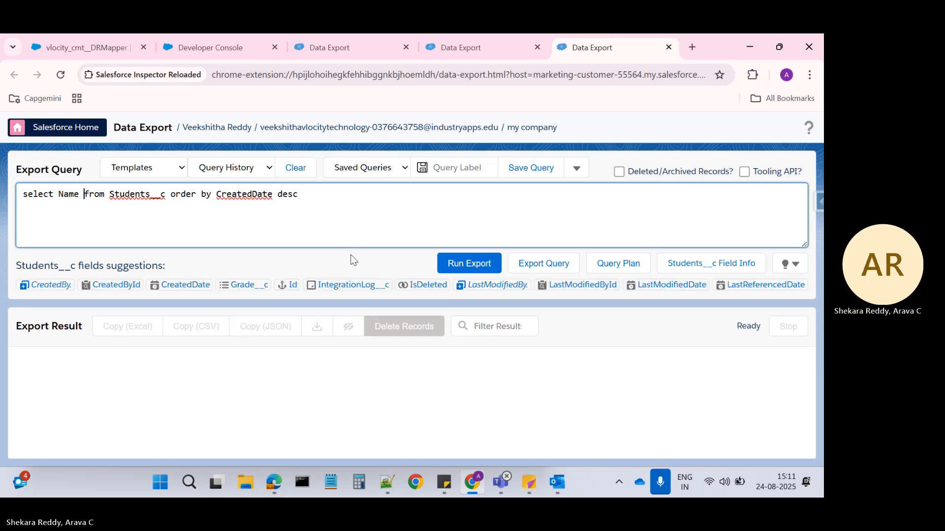
pyautogui.click(469, 265)
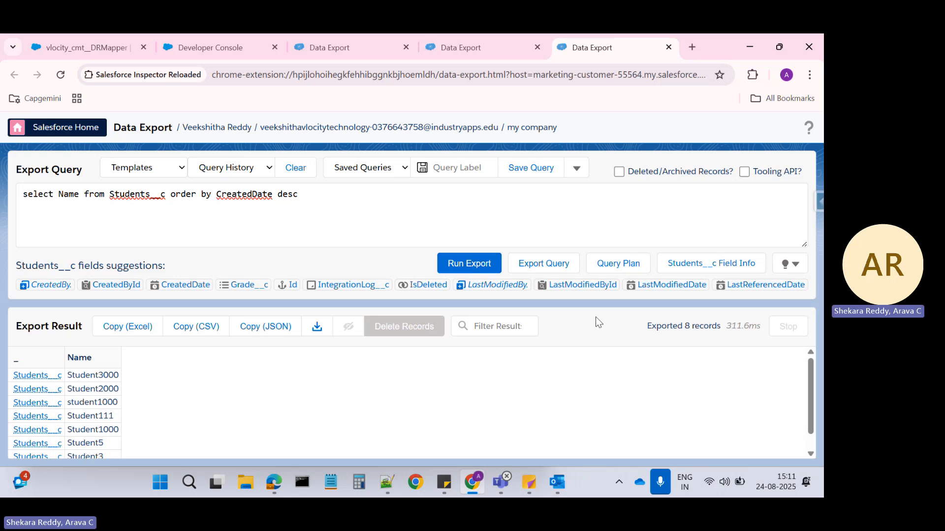
# - Check the Contact export results and run the export of the Account query on the second Data Export page
pyautogui.click(329, 47)
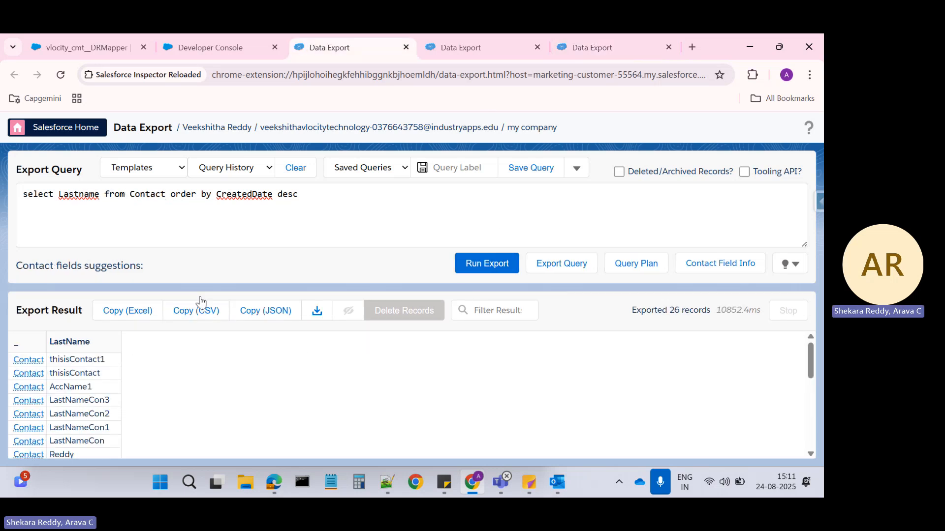
pyautogui.click(453, 49)
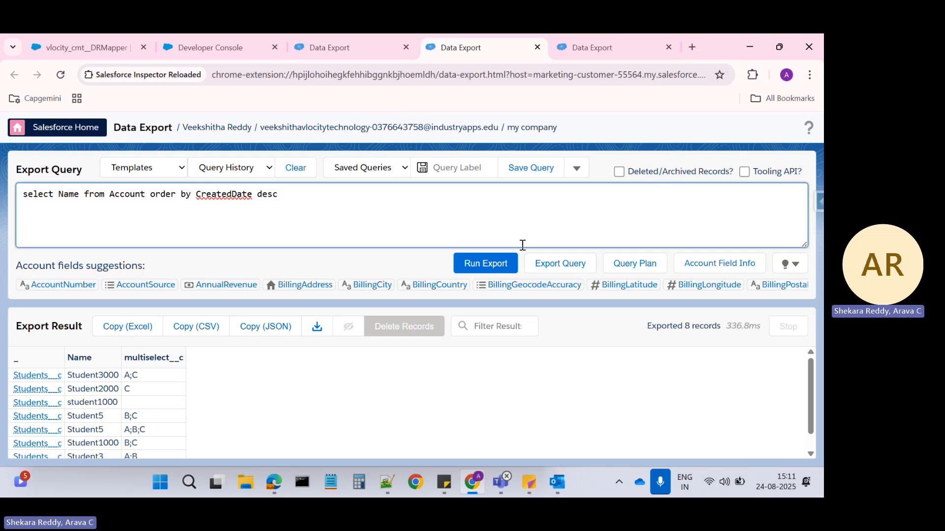
pyautogui.click(478, 267)
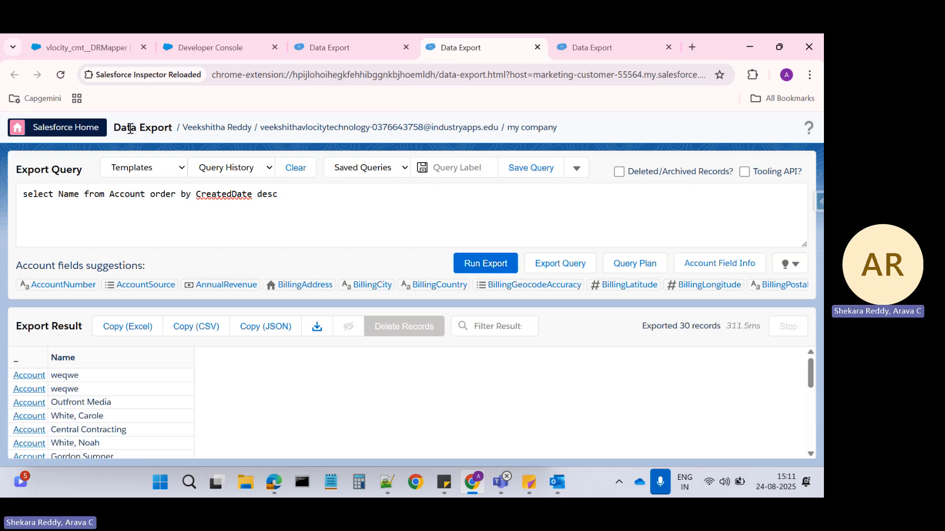
# - Return to the LoadExamples1 DataRaptor, select its whole Input JSON and open the preview
pyautogui.click(81, 47)
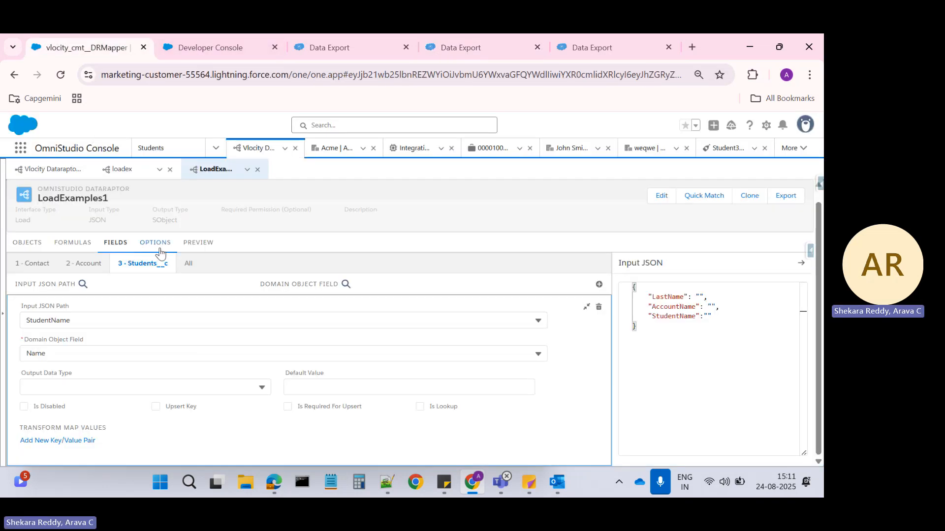
pyautogui.click(684, 341)
pyautogui.hotkey('ctrl', 'a')
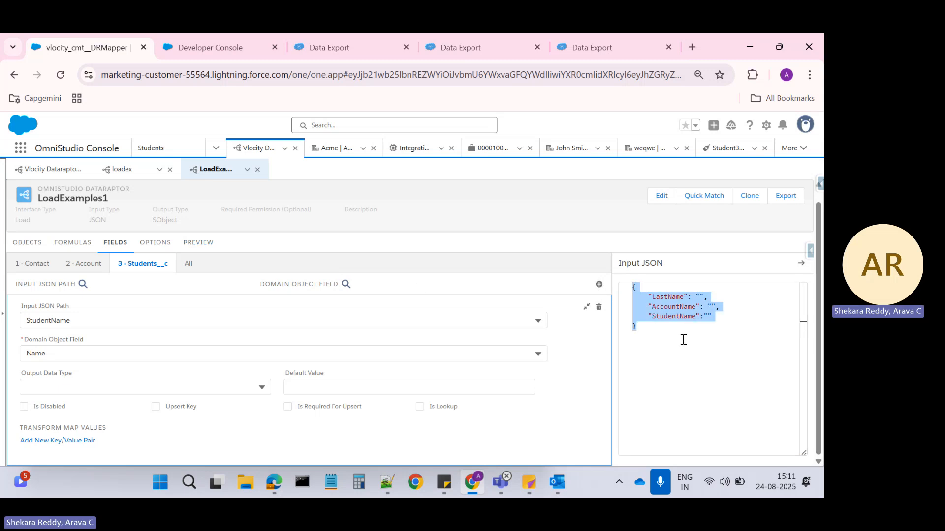
pyautogui.click(198, 242)
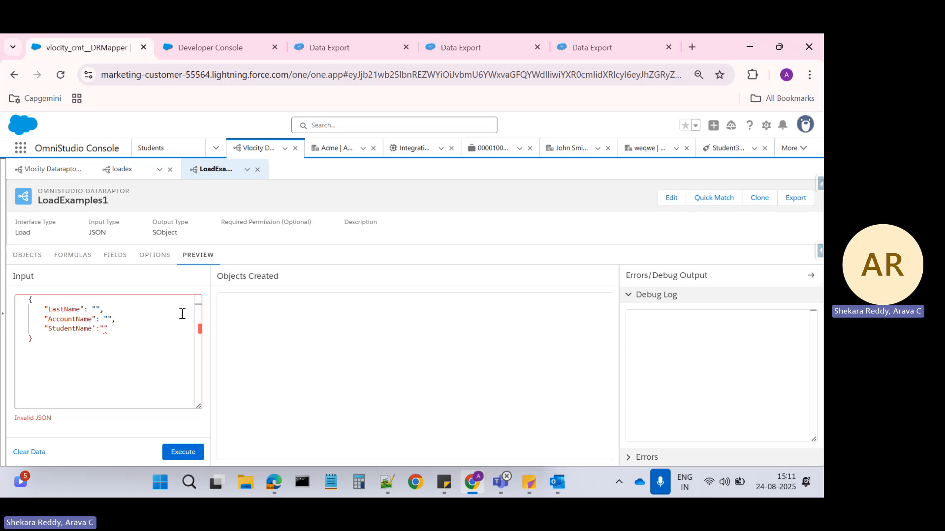
# - Fill the preview input with LastName "ContactLastName1", AccountName "Acc1Load" and StudentName "StudentLoad"
pyautogui.write('Contact')
pyautogui.write('LastName1",     "A')
pyautogui.write('cc1Load')
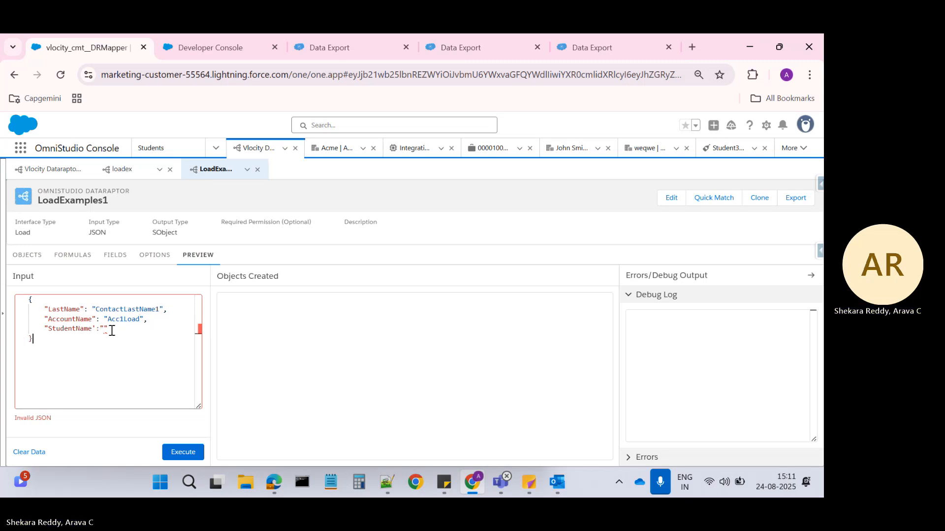
pyautogui.write('StudentL')
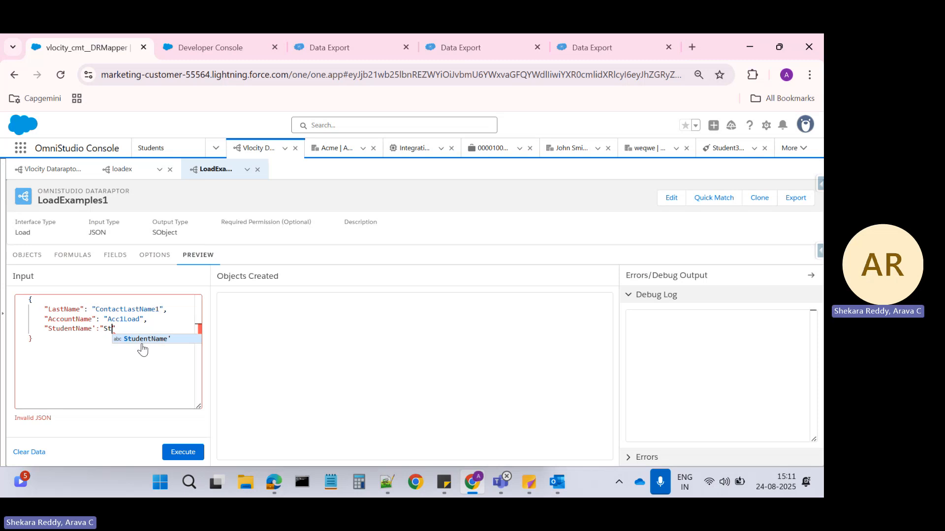
pyautogui.write('oad')
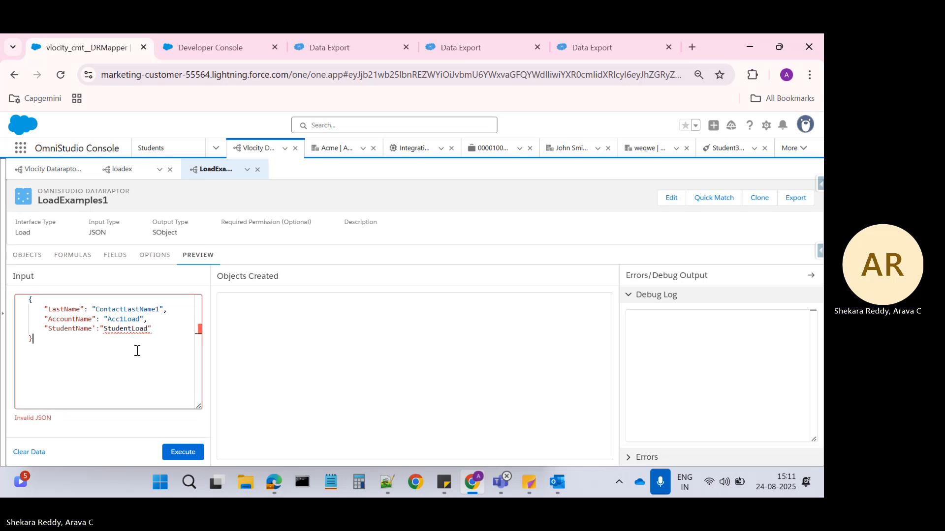
# - Correct the closing quote and colon after the StudentName key in the preview JSON and execute the DataRaptor
pyautogui.click(97, 328)
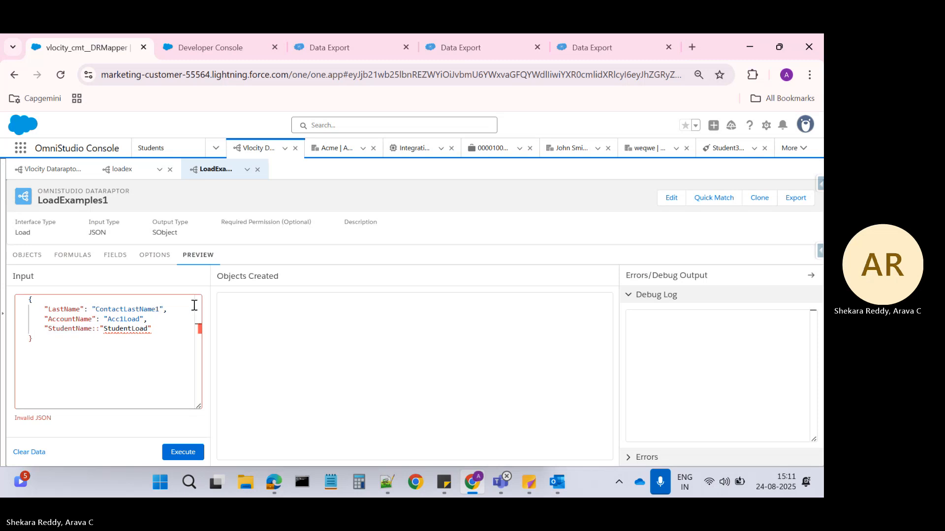
pyautogui.press('BackSpace')
pyautogui.press('BackSpace')
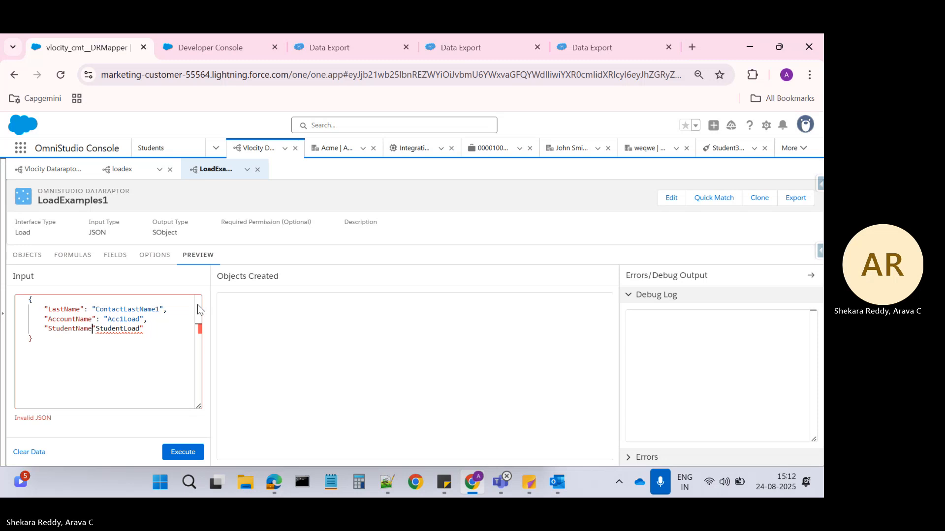
pyautogui.press('Right')
pyautogui.write(':"')
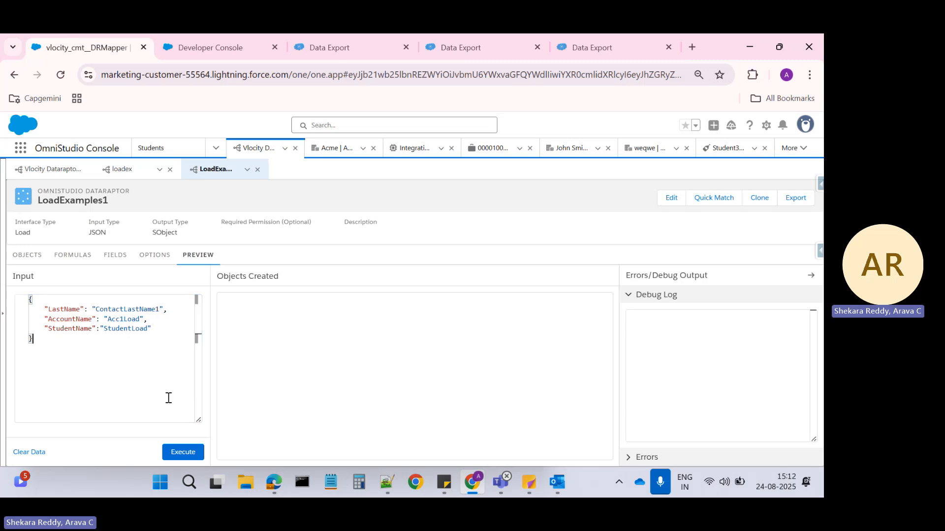
pyautogui.click(180, 456)
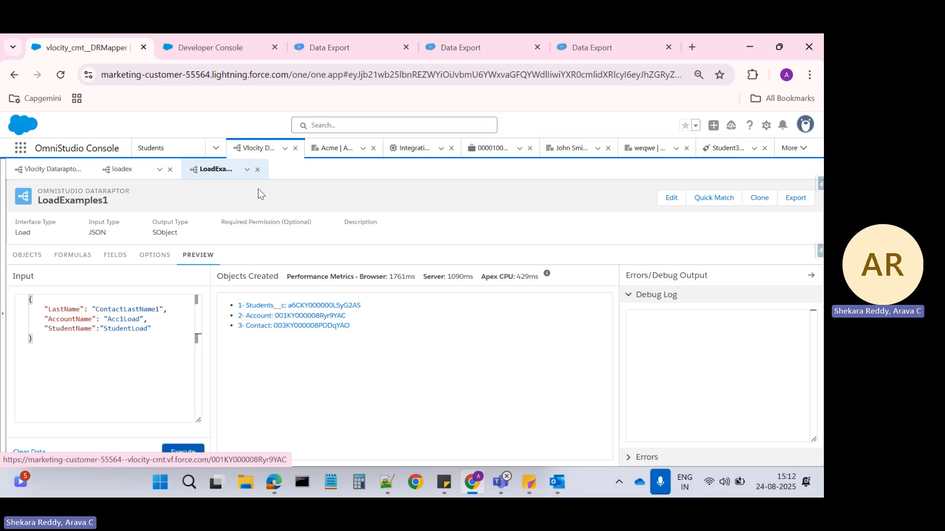
# - Rerun the Contact, Account and Students__c exports to check the newly loaded records
pyautogui.click(314, 44)
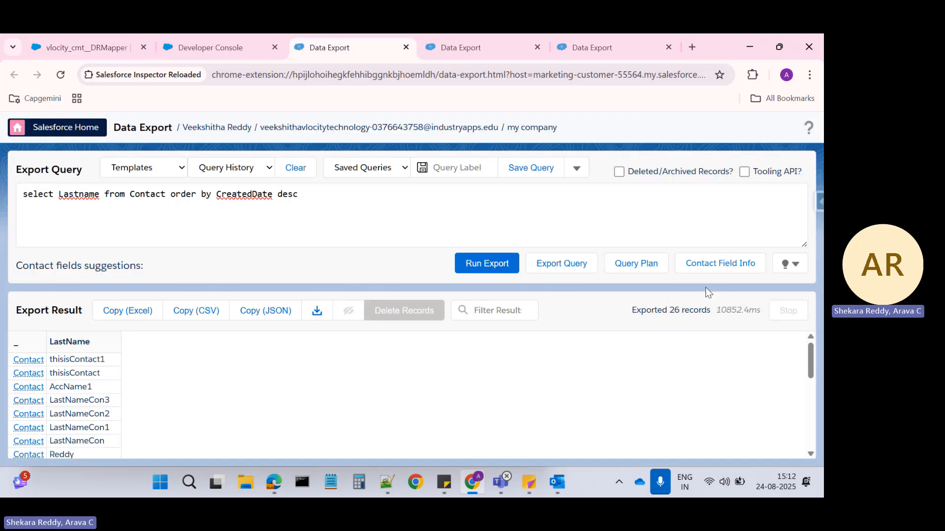
pyautogui.click(491, 264)
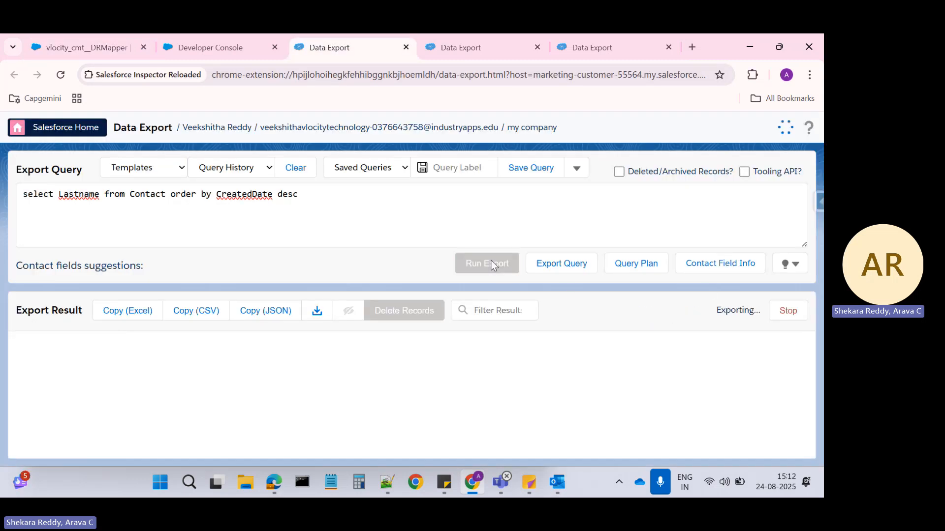
pyautogui.click(487, 55)
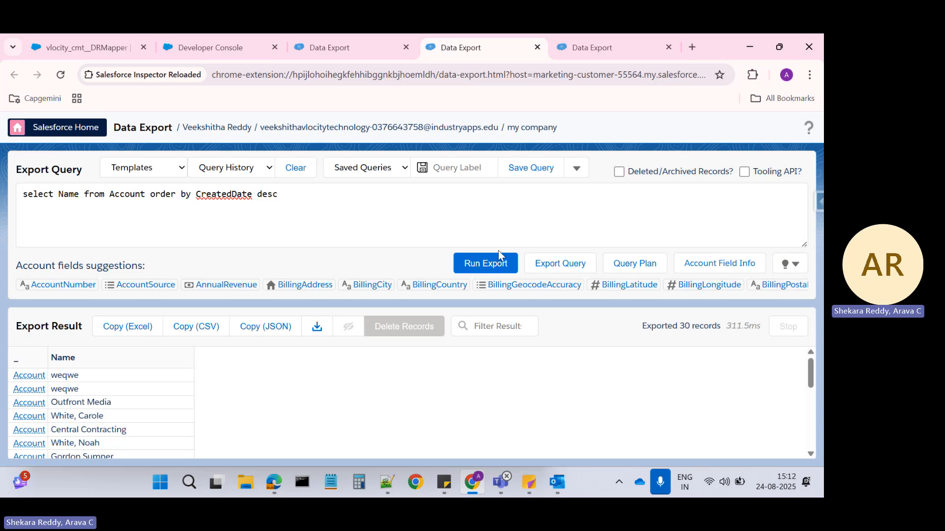
pyautogui.click(483, 271)
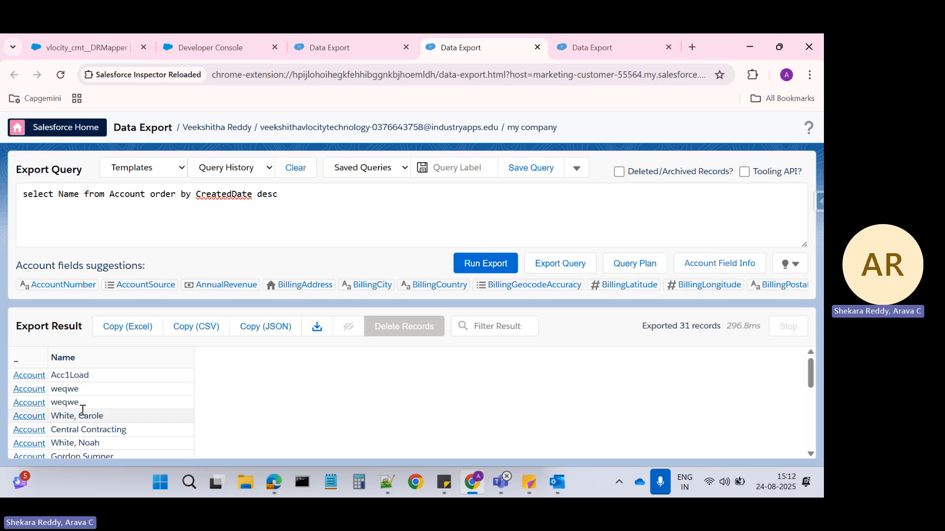
pyautogui.click(586, 49)
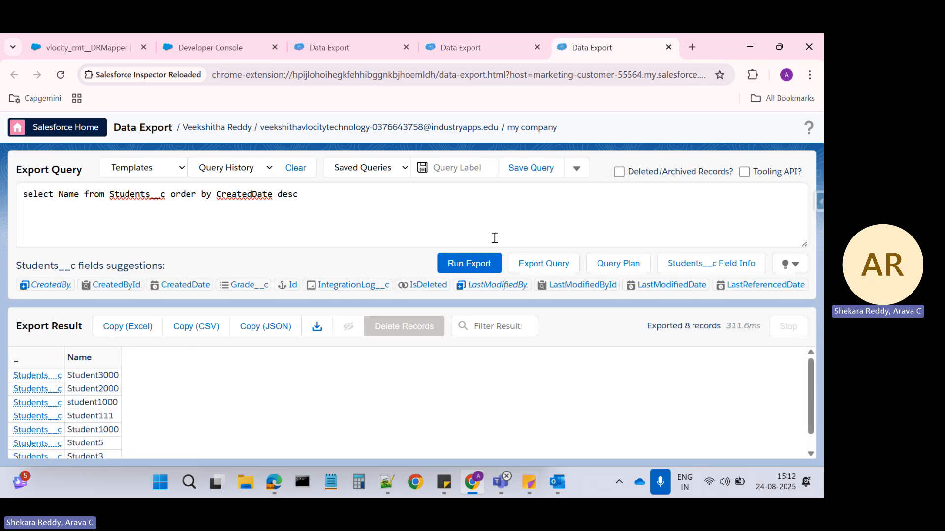
pyautogui.click(480, 263)
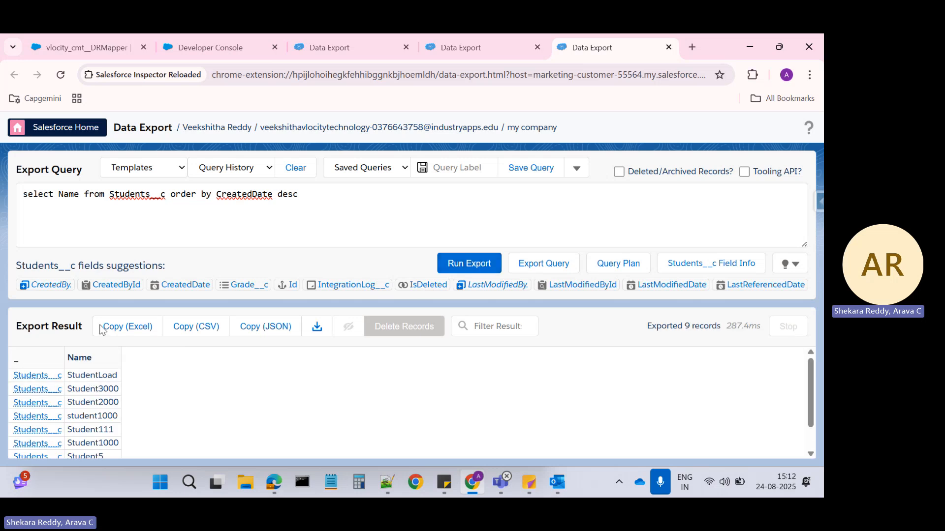
# - Return to the LoadExamples1 preview and clear the LastName value in the input JSON
pyautogui.click(83, 47)
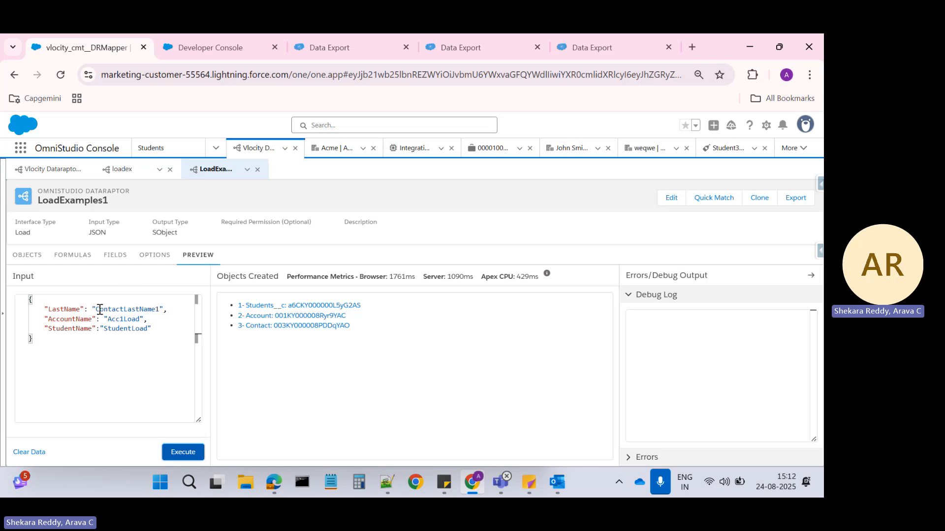
pyautogui.moveTo(96, 311); pyautogui.dragTo(161, 312)
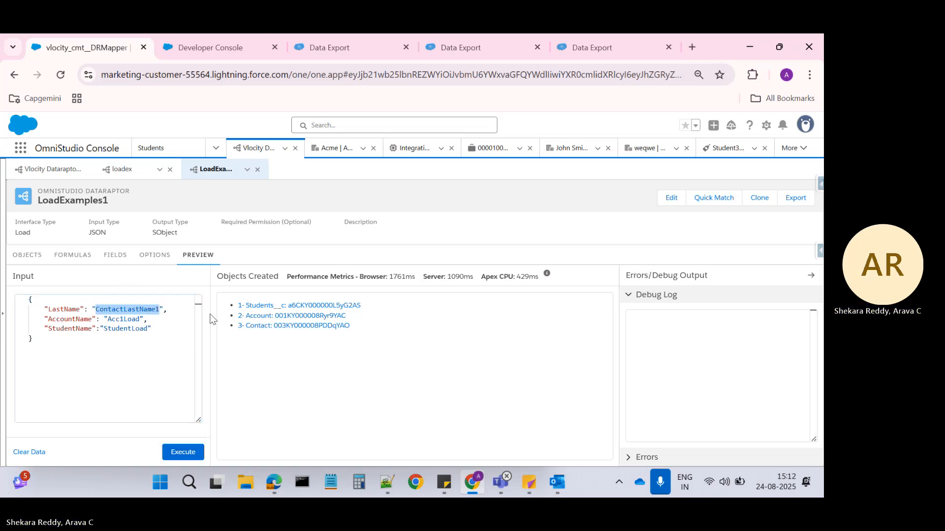
pyautogui.press('BackSpace')
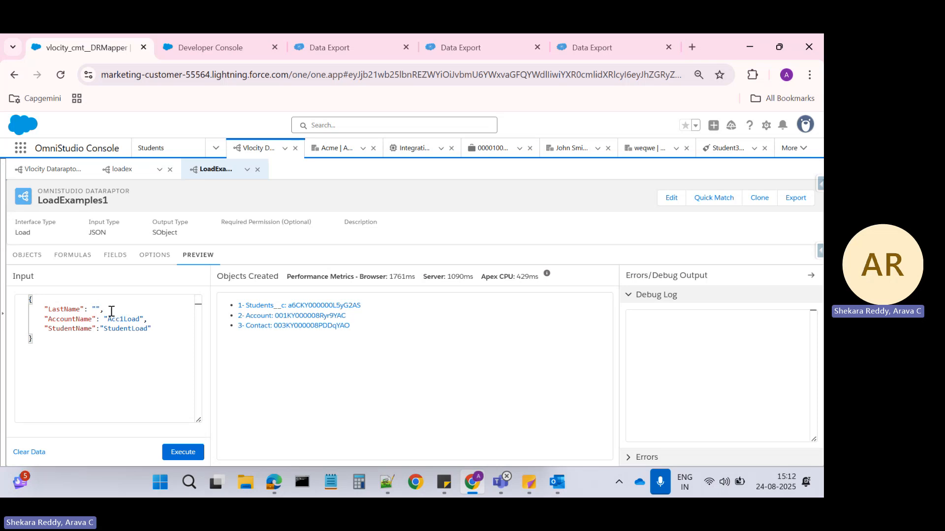
# - Execute the LoadExamples1 preview with an empty LastName value and expand the error output
pyautogui.click(28, 255)
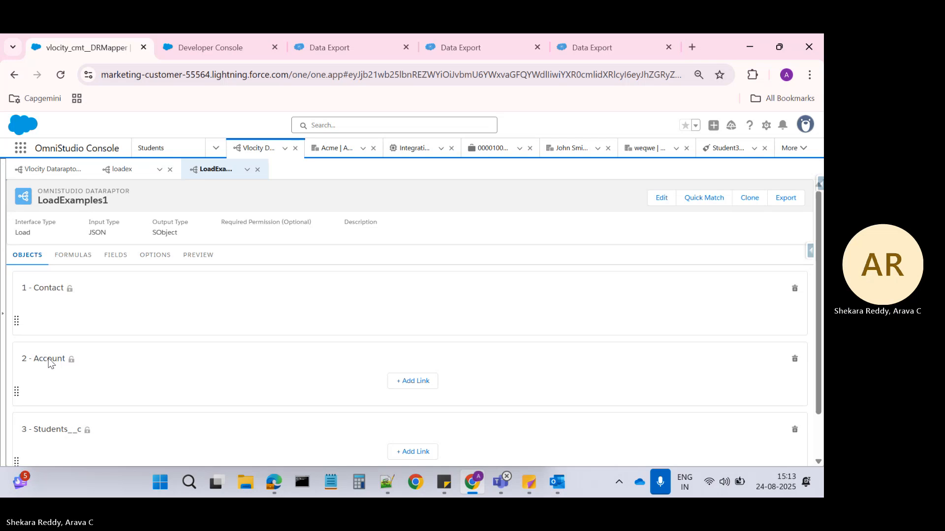
pyautogui.click(79, 259)
pyautogui.click(111, 265)
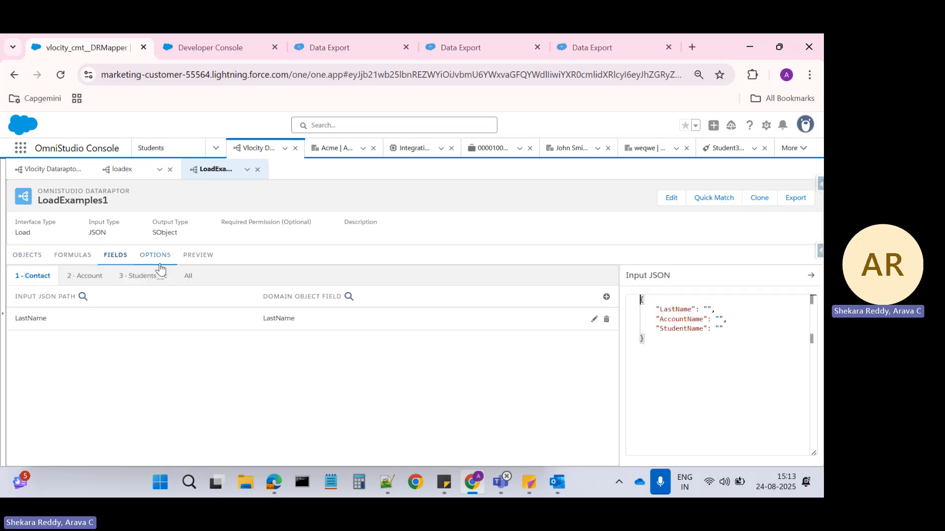
pyautogui.click(156, 262)
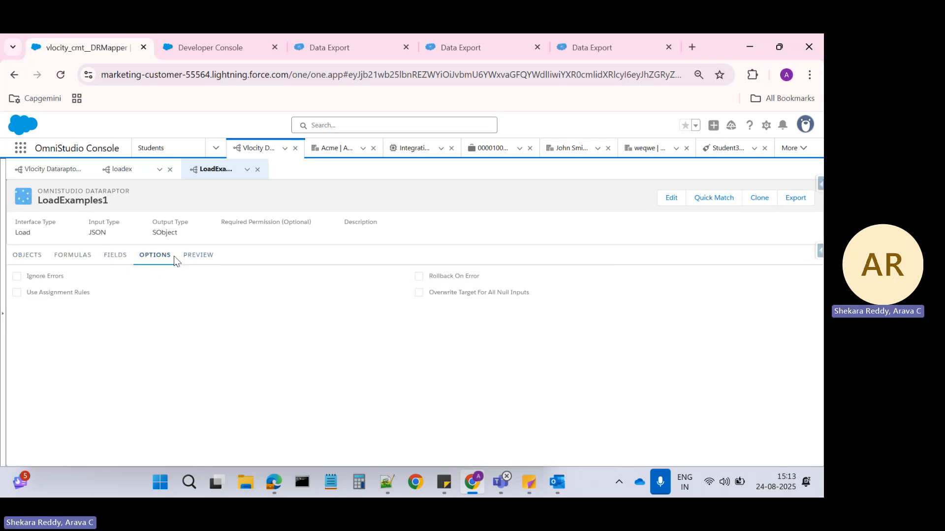
pyautogui.click(203, 256)
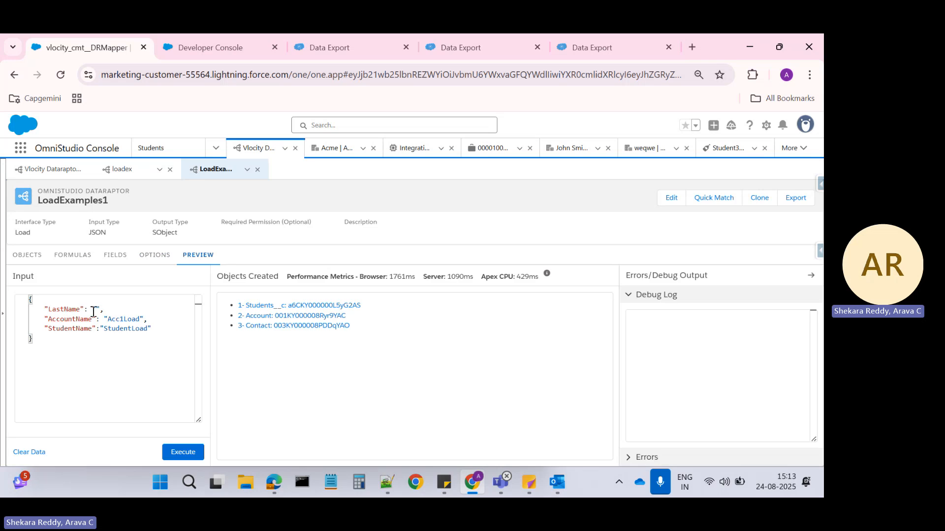
pyautogui.click(182, 455)
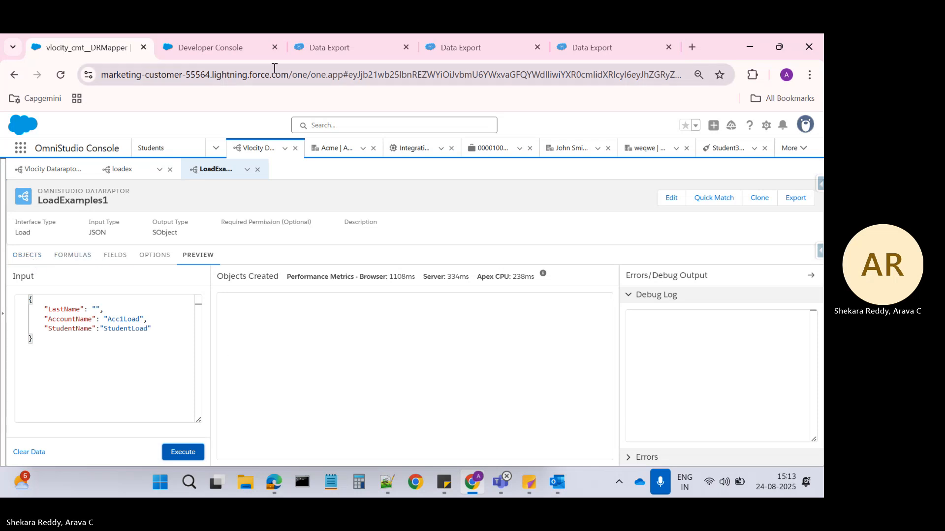
pyautogui.click(631, 457)
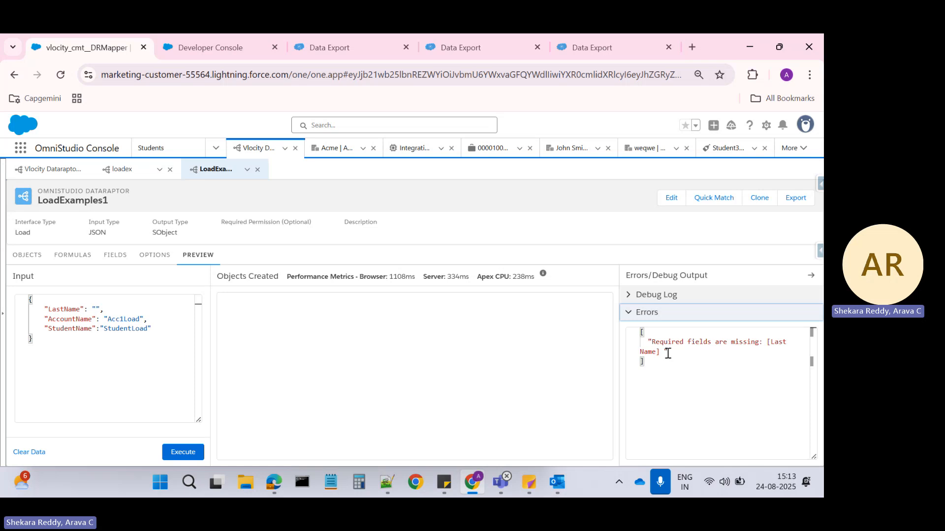
# - Examine the object order and the load options of LoadExamples1 in relation to the preview error
pyautogui.click(30, 257)
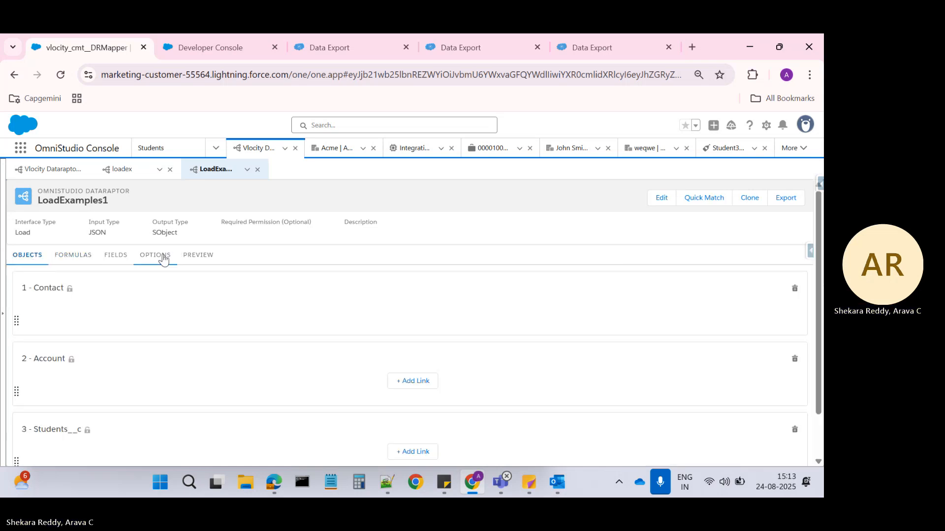
pyautogui.click(191, 265)
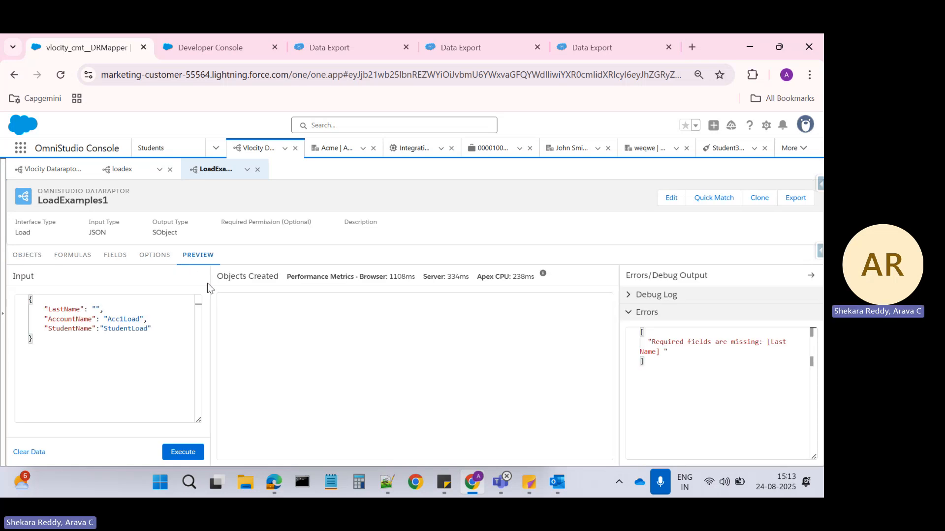
pyautogui.click(22, 256)
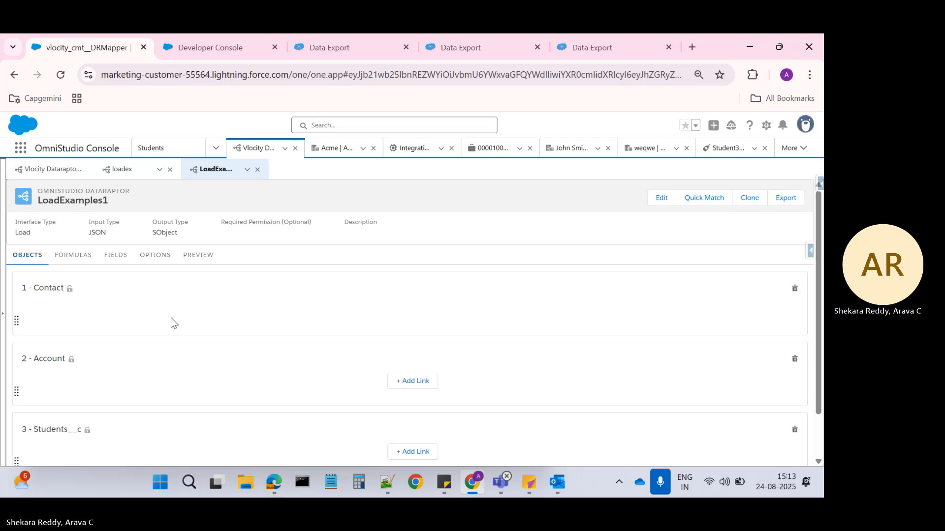
pyautogui.click(152, 263)
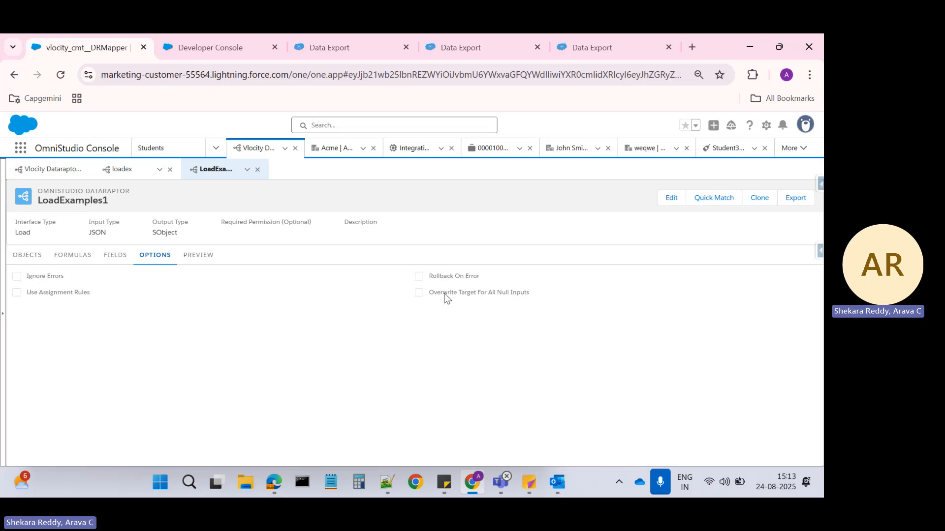
pyautogui.click(28, 257)
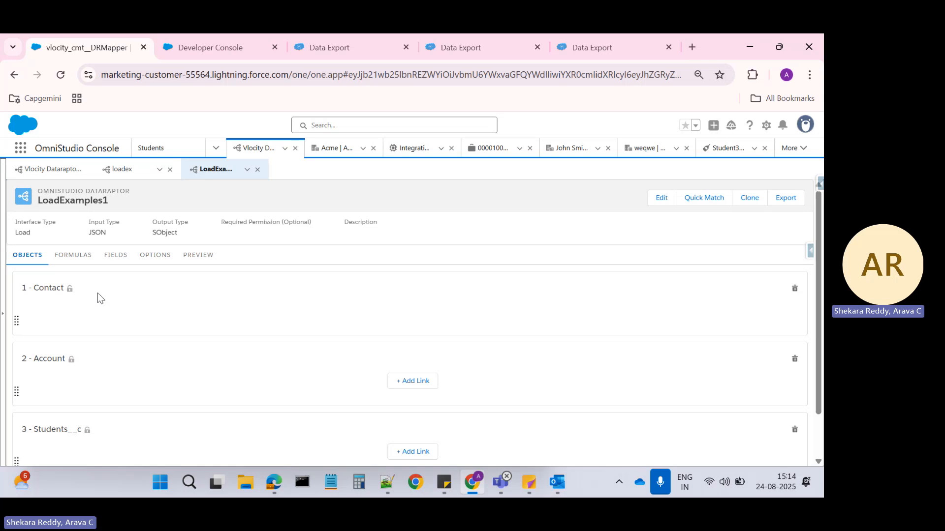
pyautogui.click(196, 256)
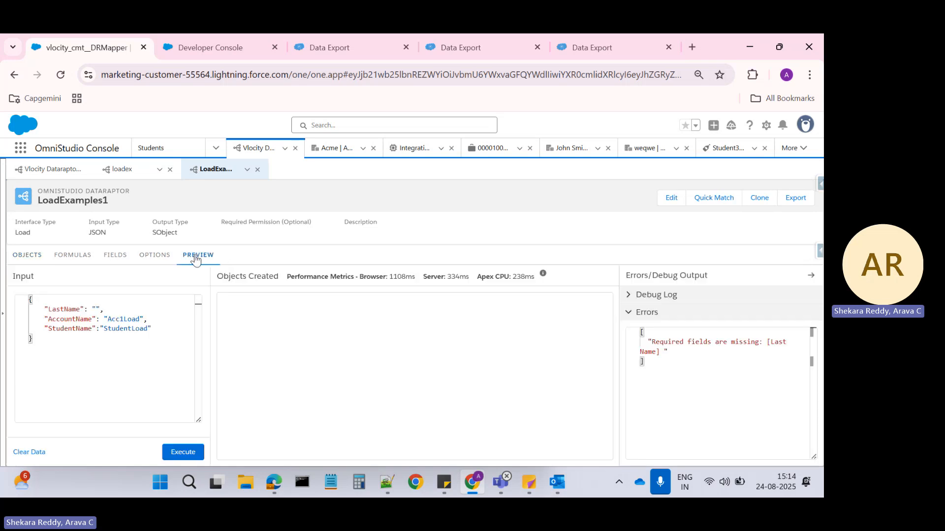
# - Set LastName to "LastName111" and clear the AccountName value in the preview input JSON
pyautogui.click(96, 305)
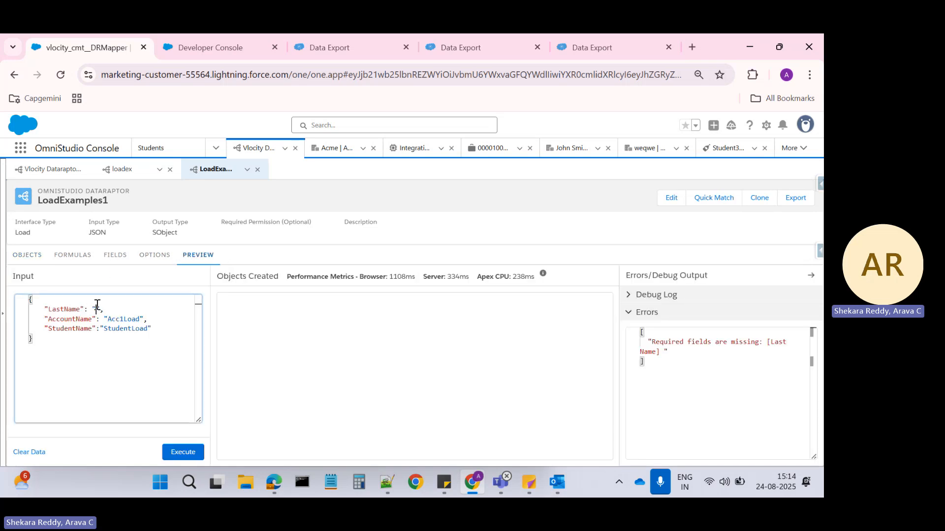
pyautogui.write('Last')
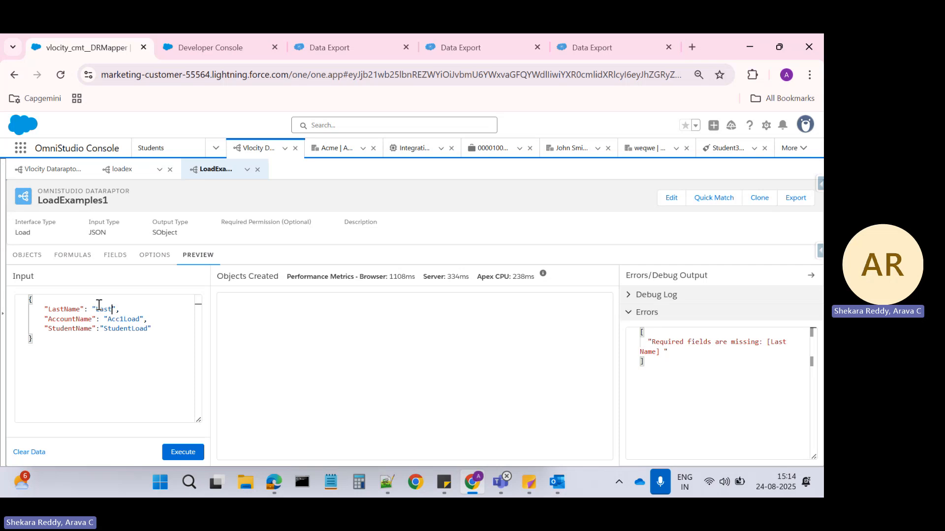
pyautogui.write('Name111')
pyautogui.doubleClick(120, 320)
pyautogui.press('BackSpace')
pyautogui.doubleClick(126, 330)
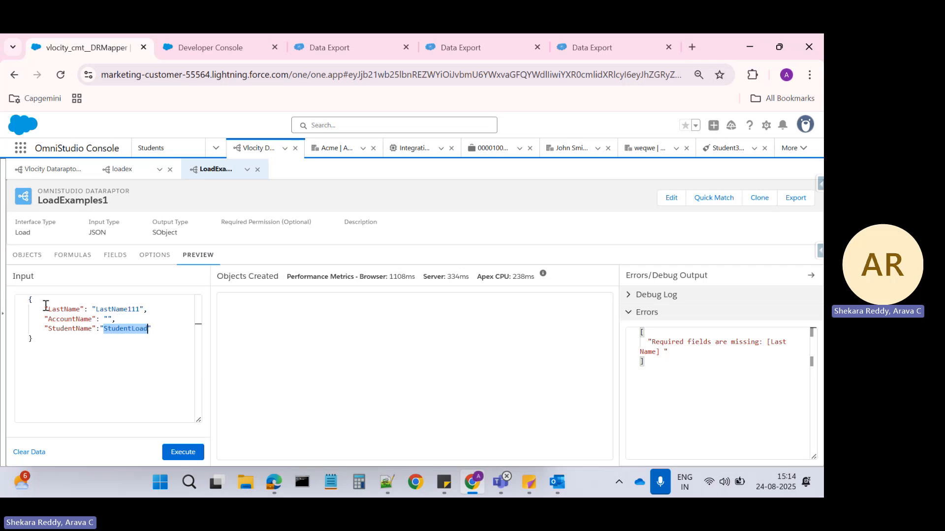
pyautogui.moveTo(32, 309); pyautogui.dragTo(118, 302)
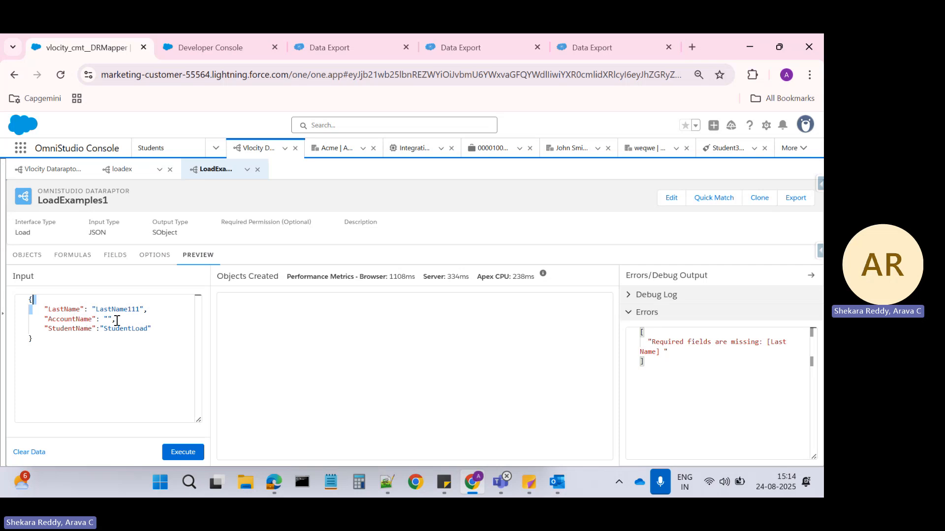
pyautogui.click(42, 319)
pyautogui.moveTo(46, 328); pyautogui.dragTo(157, 327)
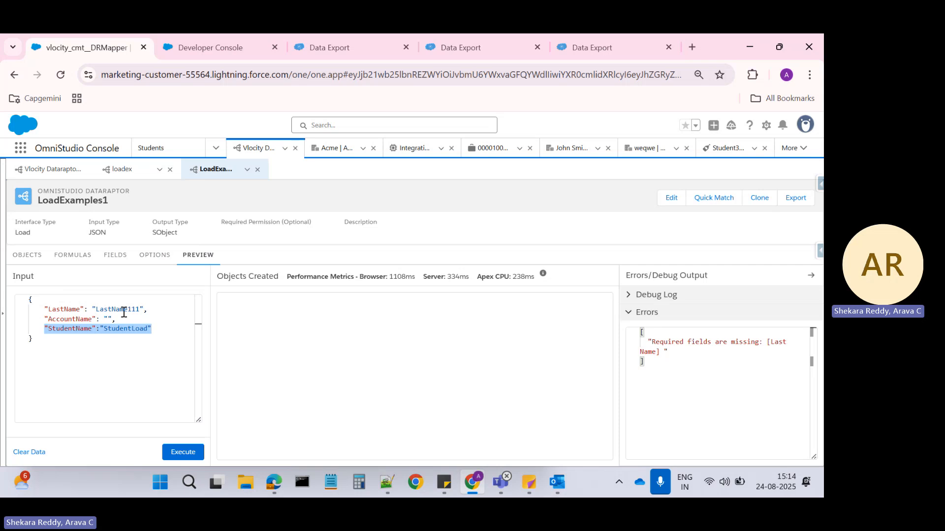
pyautogui.click(55, 323)
pyautogui.moveTo(41, 319); pyautogui.dragTo(160, 329)
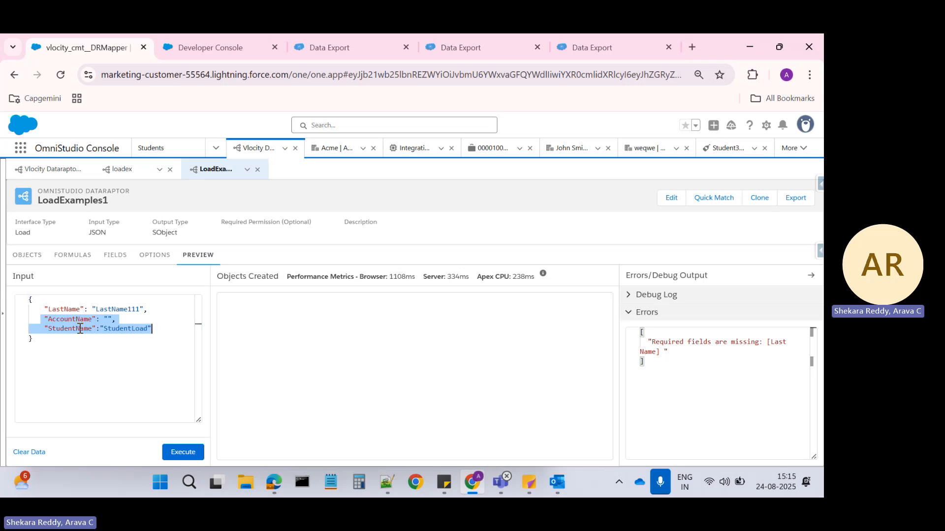
# - Review the objects and the Contact field mapping, and execute the preview with AccountName left empty
pyautogui.click(26, 263)
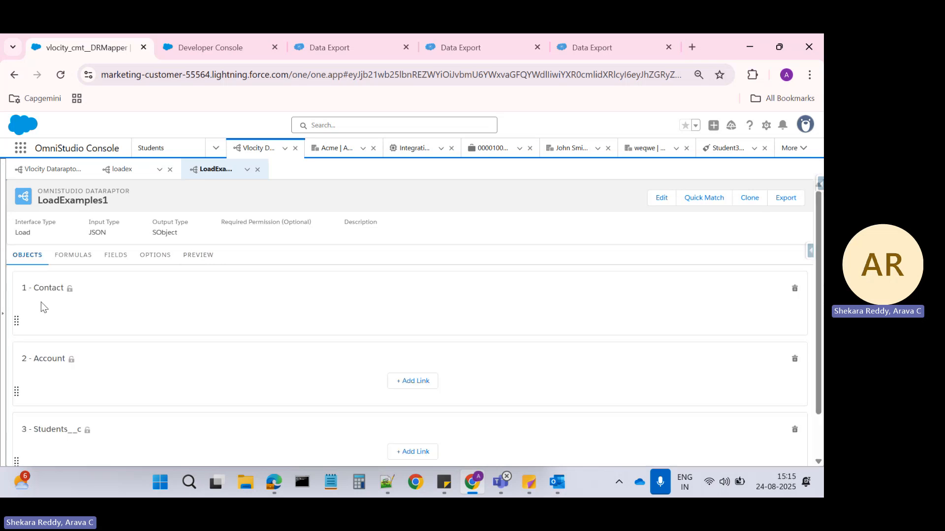
pyautogui.click(117, 258)
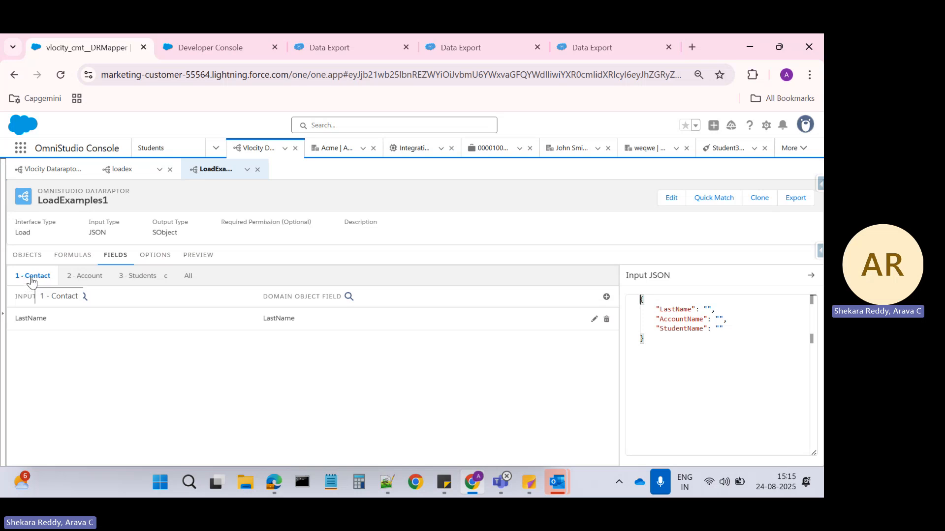
pyautogui.click(197, 255)
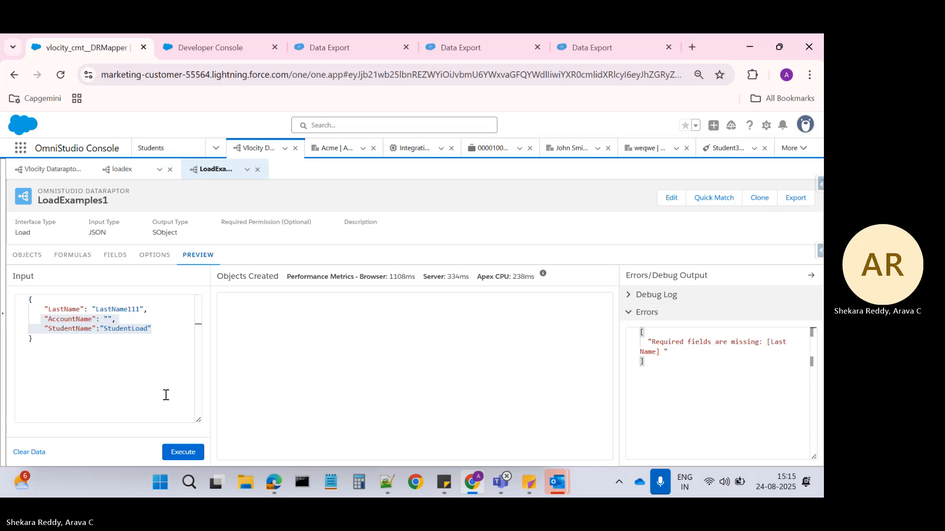
pyautogui.click(144, 357)
pyautogui.click(177, 452)
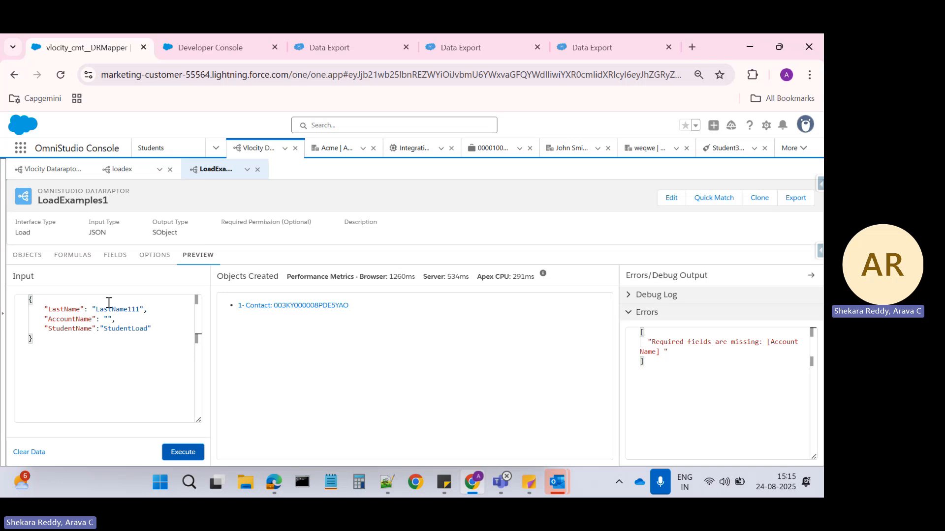
# - Rerun the Contact, Account and Students__c exports to check which records the load with an empty AccountName created
pyautogui.click(333, 49)
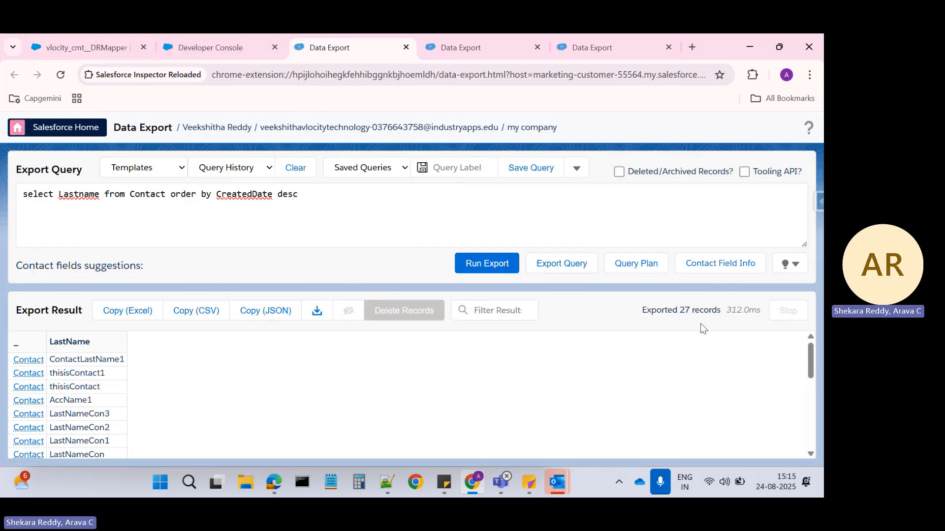
pyautogui.click(489, 264)
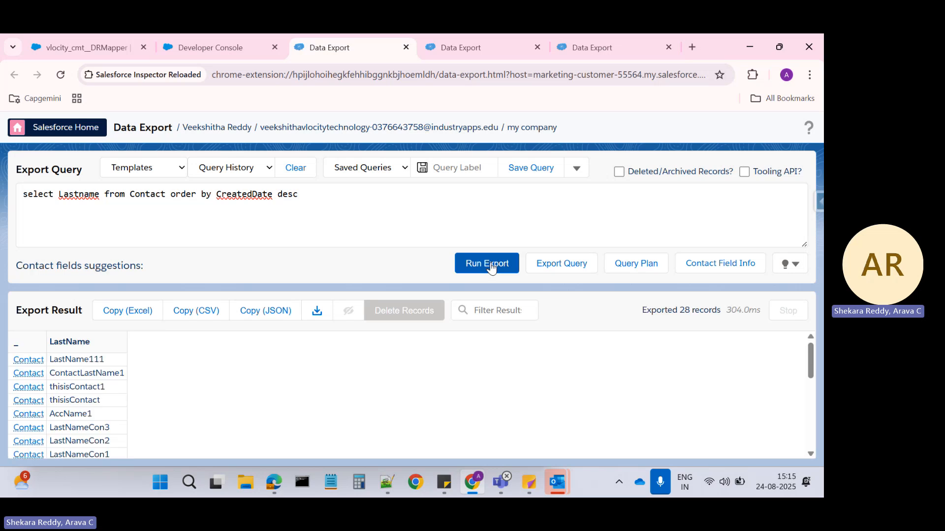
pyautogui.moveTo(104, 359); pyautogui.dragTo(58, 359)
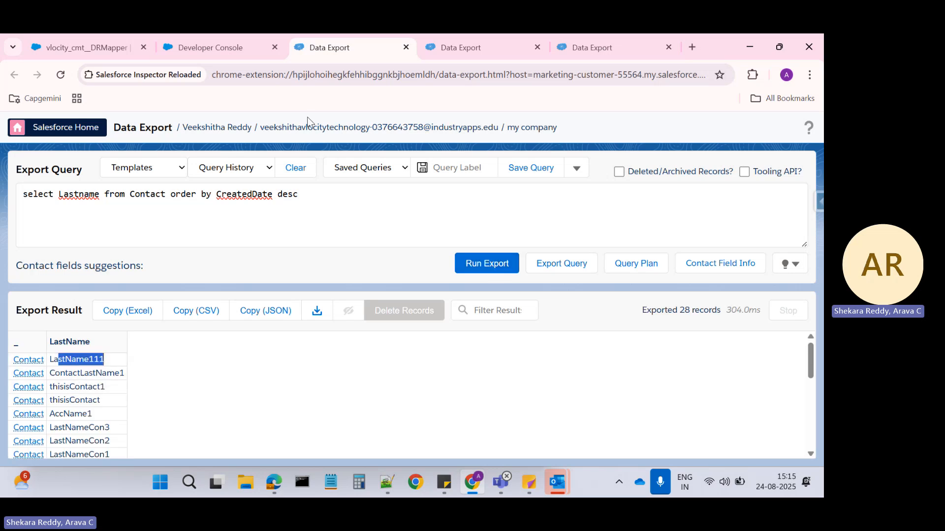
pyautogui.click(433, 56)
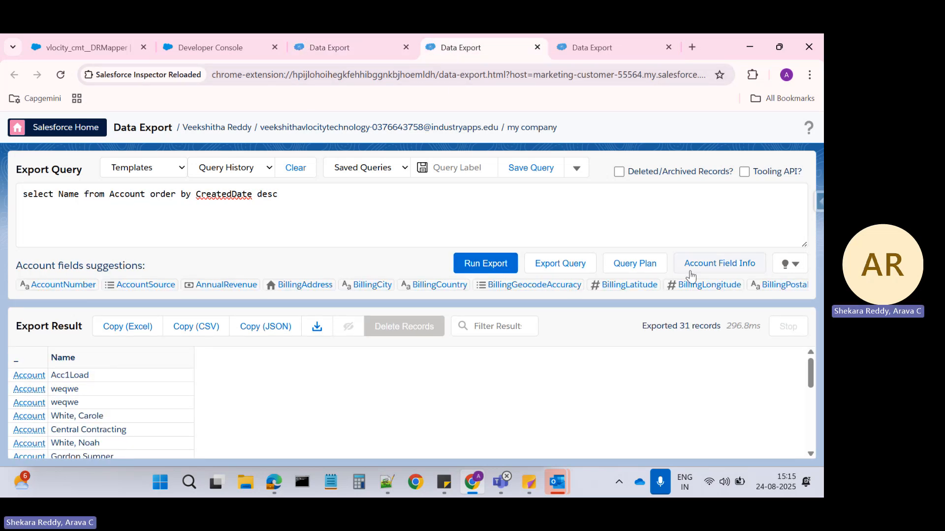
pyautogui.click(488, 264)
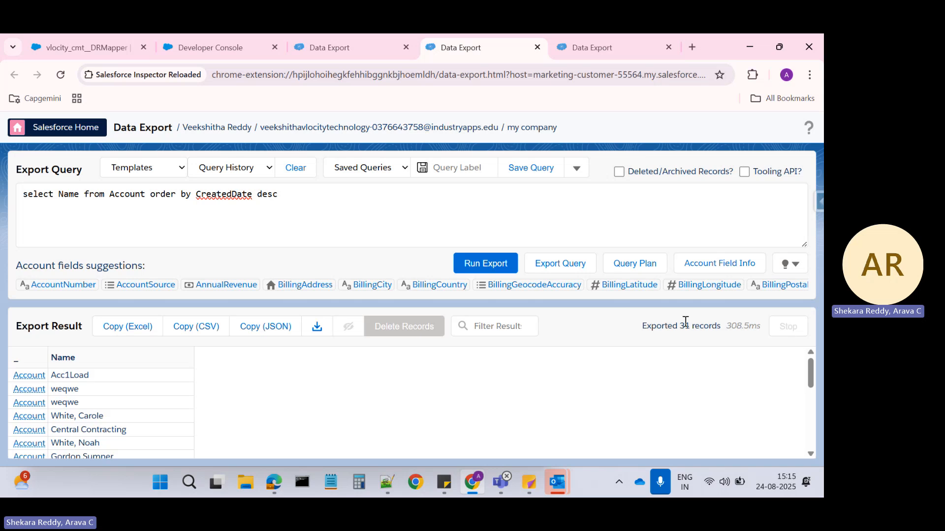
pyautogui.click(596, 47)
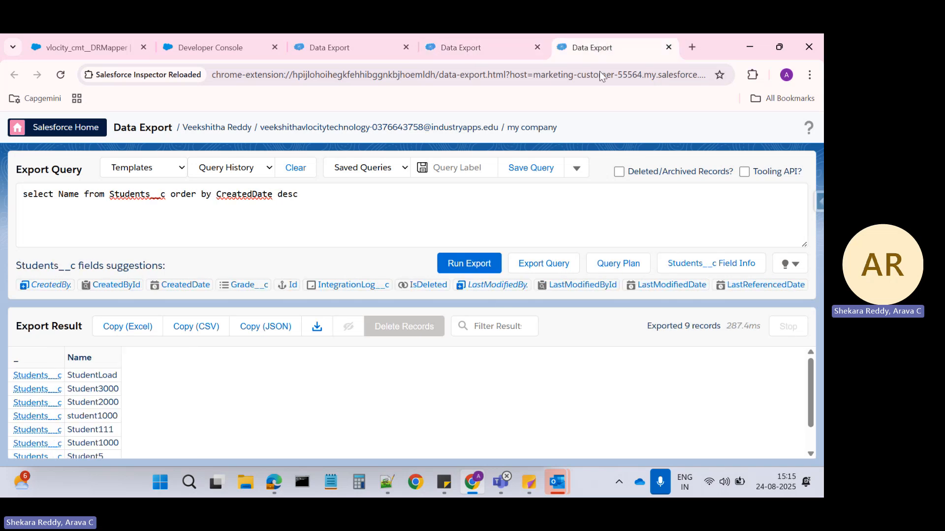
pyautogui.click(466, 269)
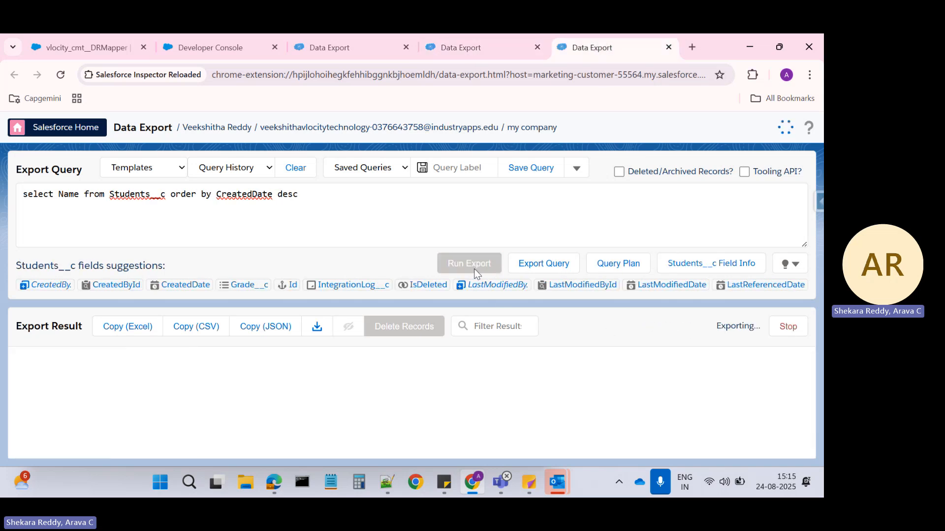
# - Return to the LoadExamples1 preview and set LastName to "LastName89" and StudentName to "StudentLoad123"
pyautogui.click(93, 50)
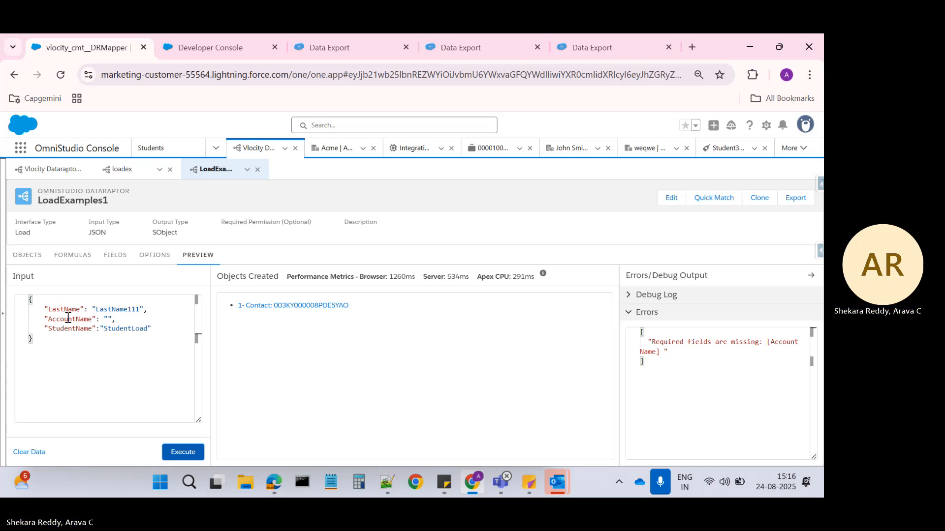
pyautogui.doubleClick(140, 309)
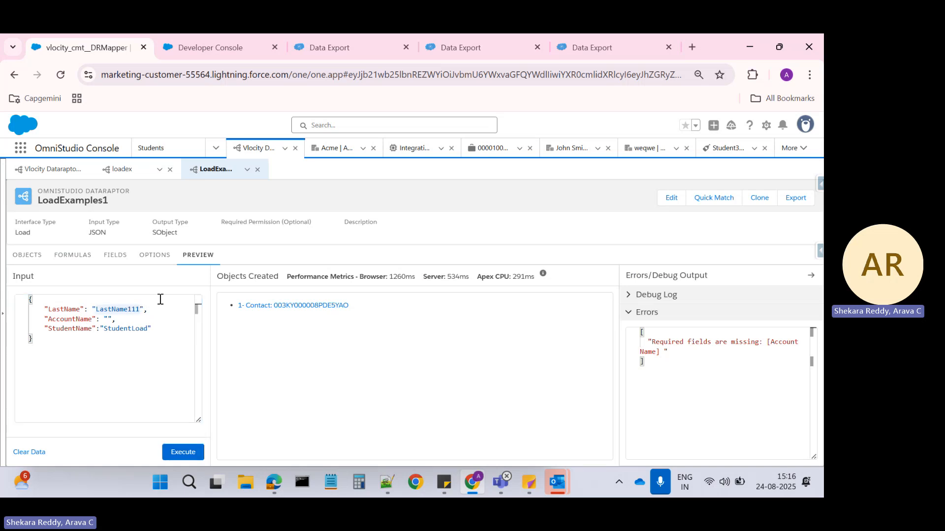
pyautogui.press('Right')
pyautogui.press('BackSpace')
pyautogui.press('BackSpace')
pyautogui.write('9')
pyautogui.click(150, 328)
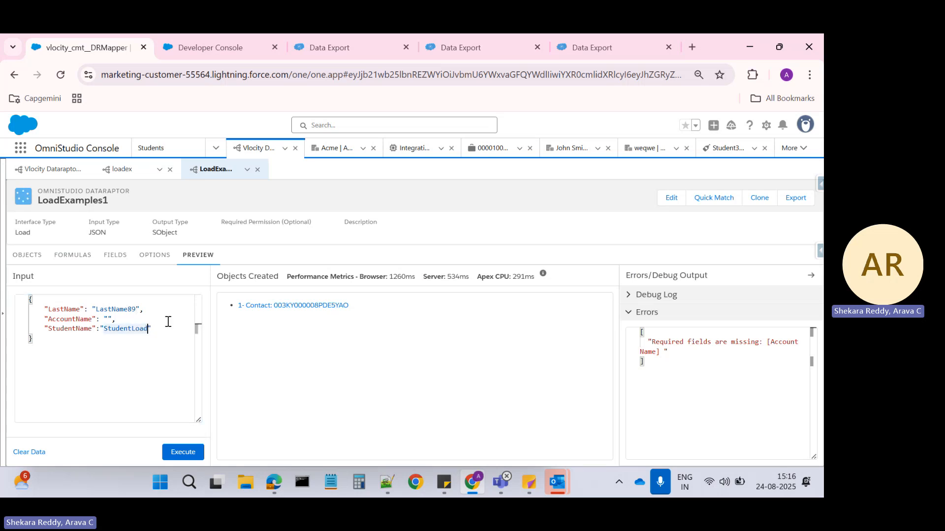
pyautogui.write('123')
# - Check the LastName, AccountName and StudentName values in the preview input, and enable Ignore Errors in the LoadExamples1 options
pyautogui.doubleClick(123, 309)
pyautogui.moveTo(45, 309); pyautogui.dragTo(146, 307)
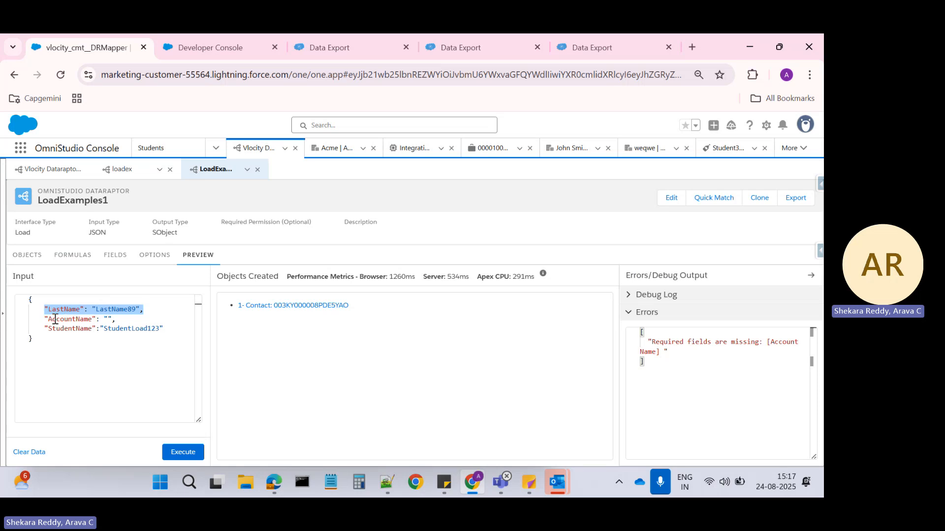
pyautogui.doubleClick(143, 328)
pyautogui.doubleClick(74, 330)
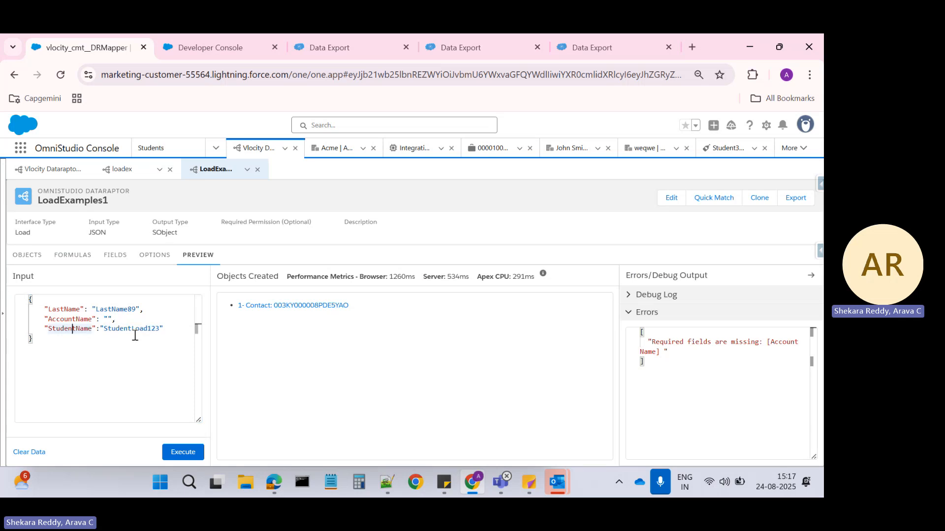
pyautogui.click(156, 256)
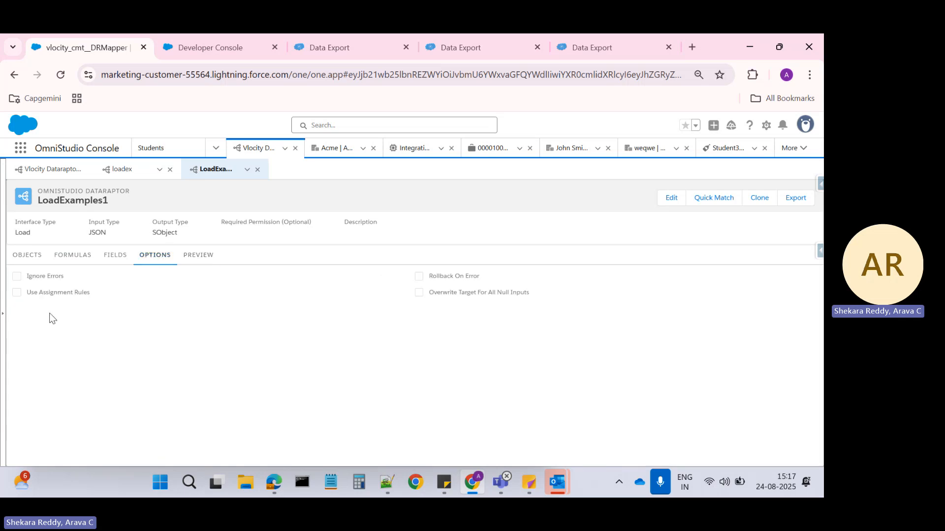
pyautogui.click(17, 278)
# - Review the object order and load options, and execute the preview with AccountName empty and Ignore Errors enabled
pyautogui.click(27, 262)
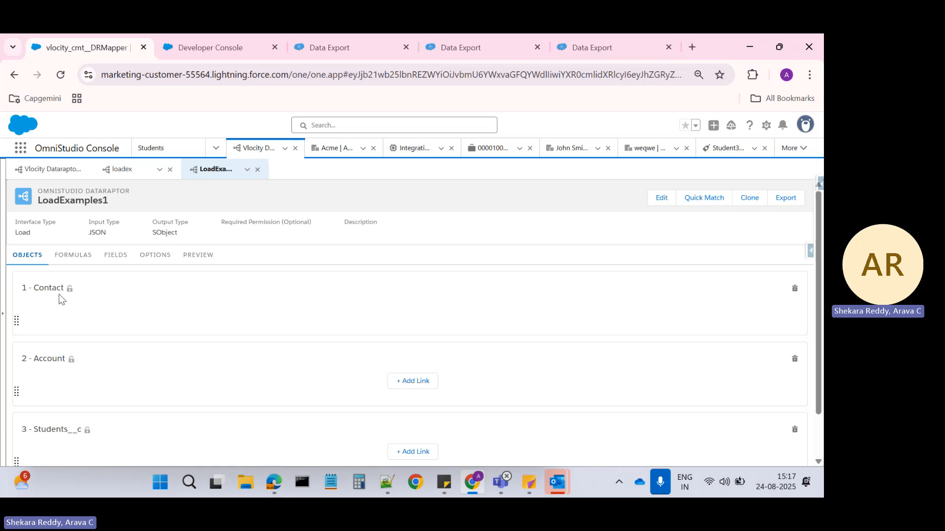
pyautogui.click(192, 255)
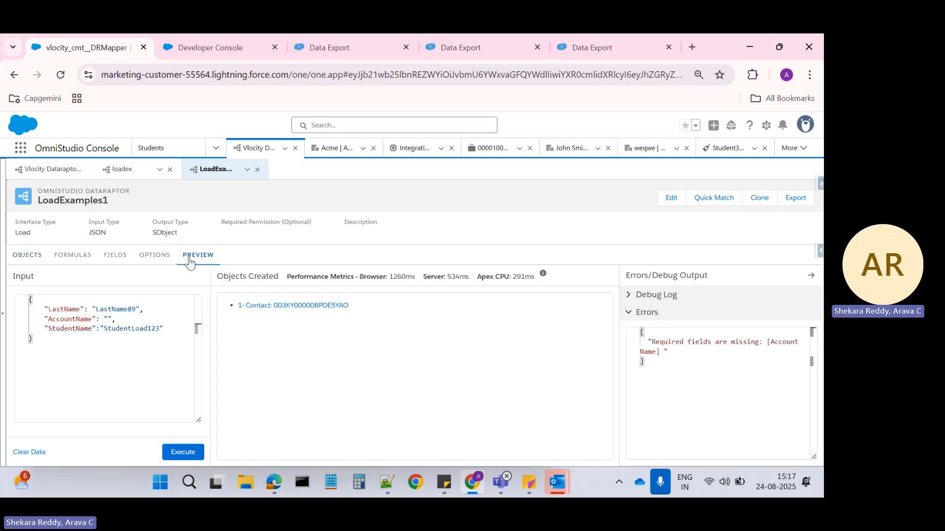
pyautogui.click(32, 256)
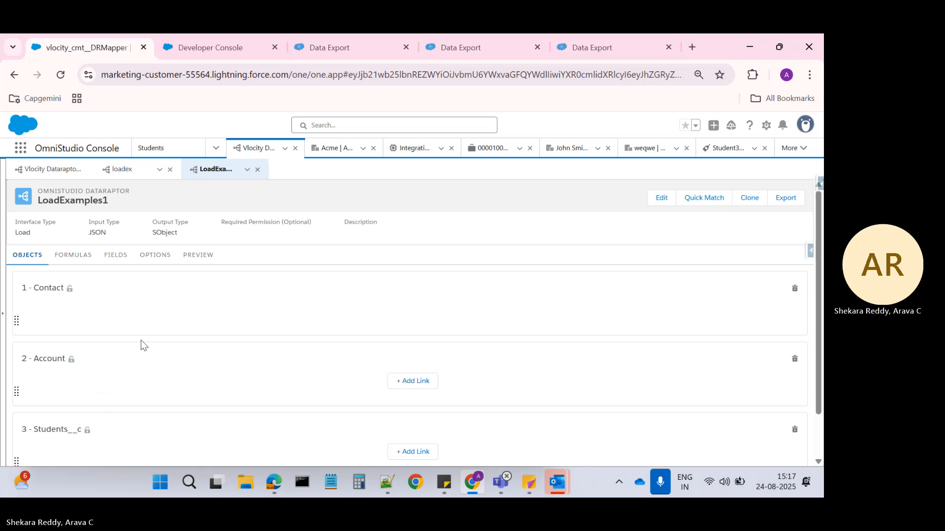
pyautogui.click(154, 260)
pyautogui.click(188, 257)
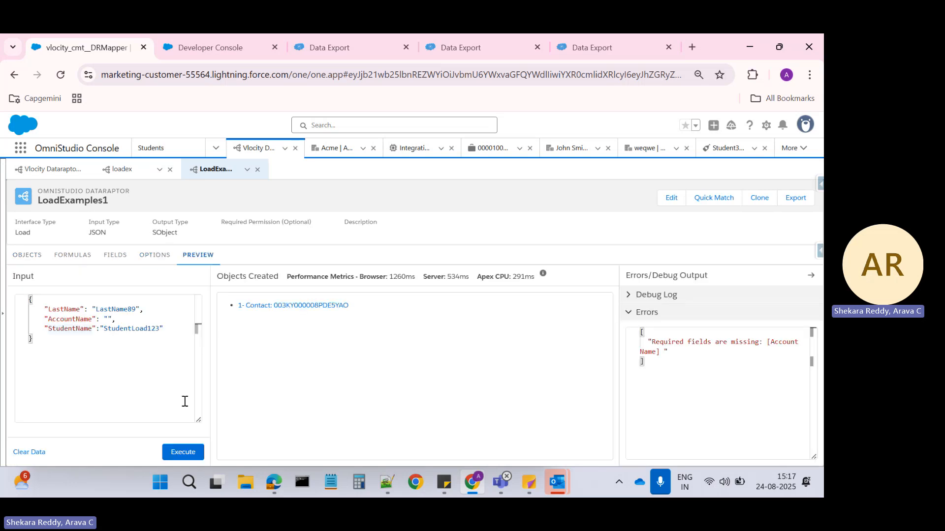
pyautogui.click(154, 256)
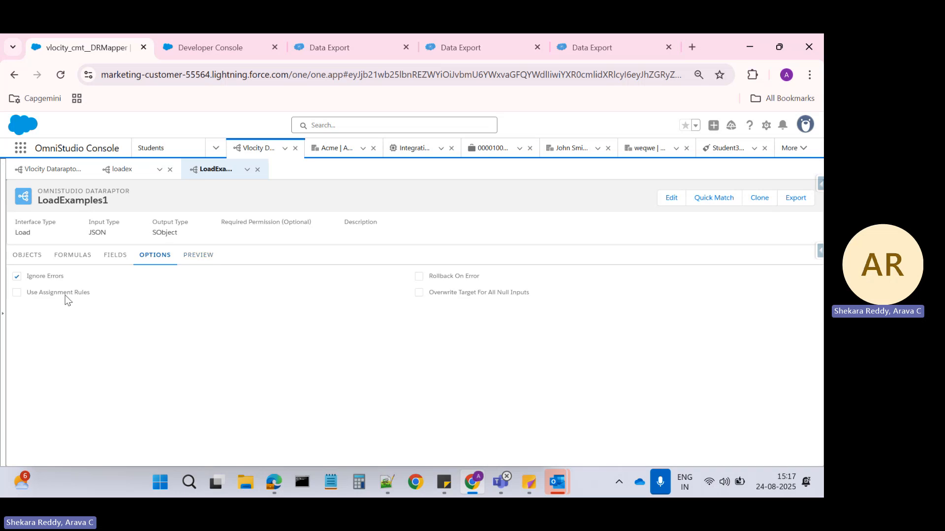
pyautogui.click(192, 256)
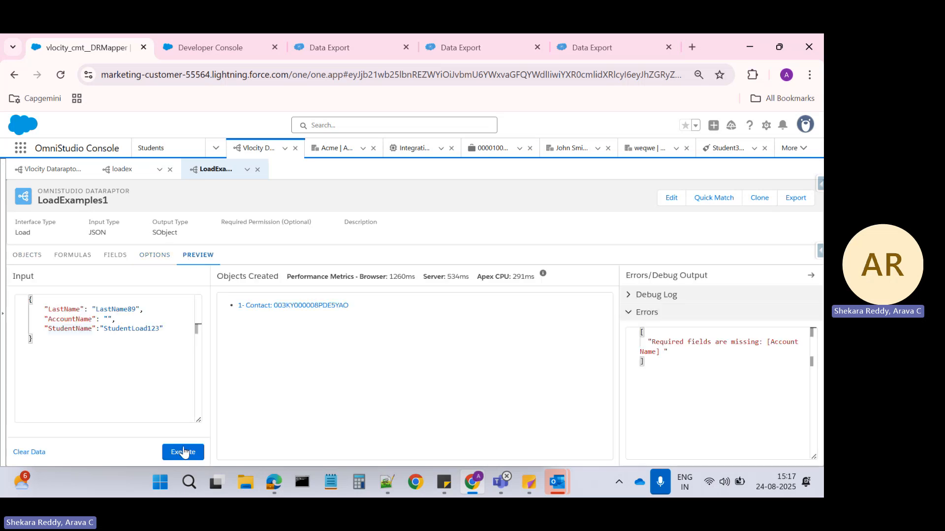
pyautogui.click(183, 452)
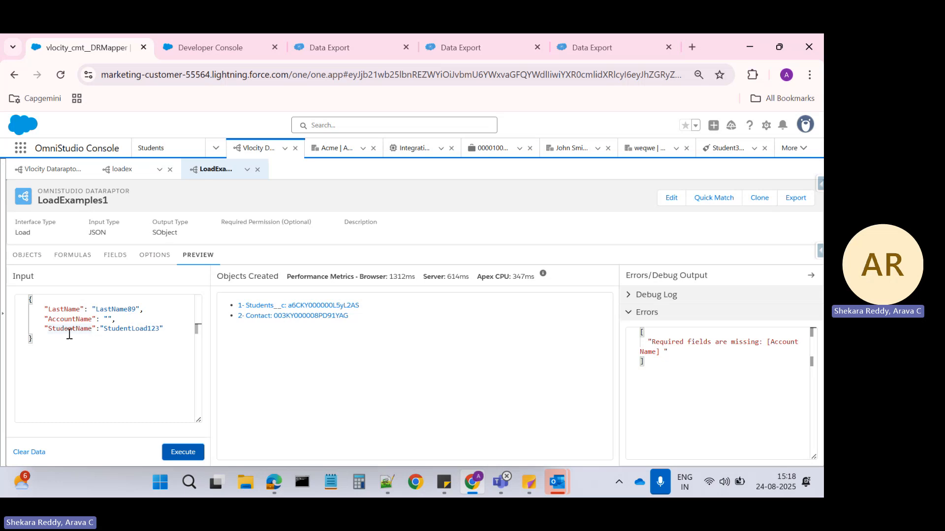
# - Open the created Contact record from the preview results, and return to LoadExamples1
pyautogui.moveTo(69, 333); pyautogui.dragTo(147, 328)
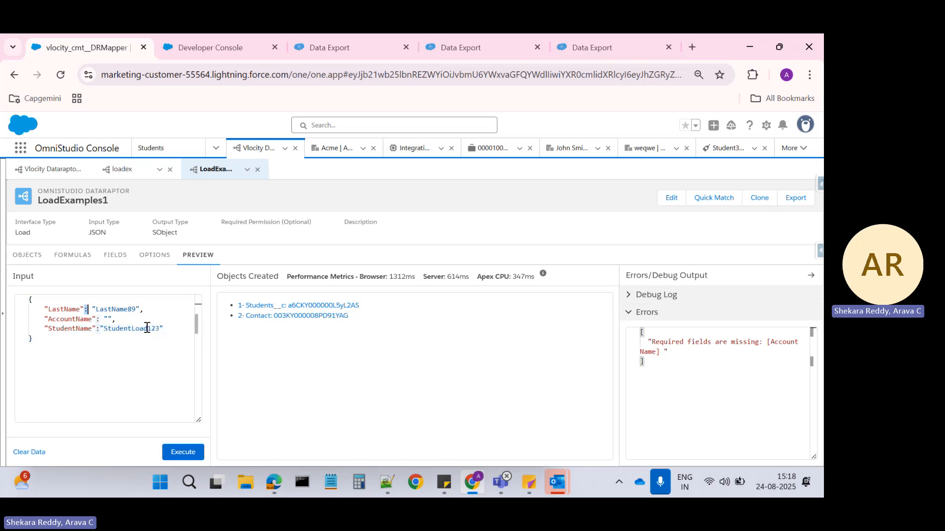
pyautogui.click(255, 315)
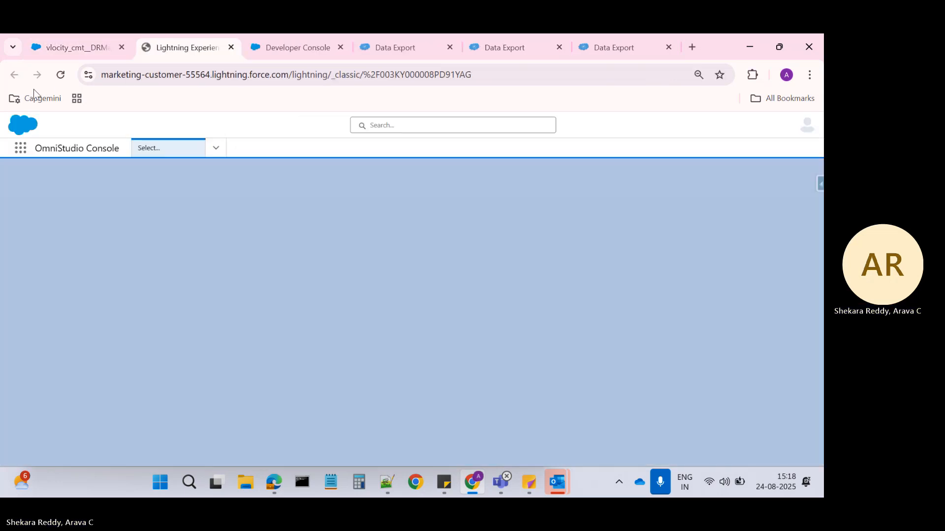
pyautogui.click(65, 42)
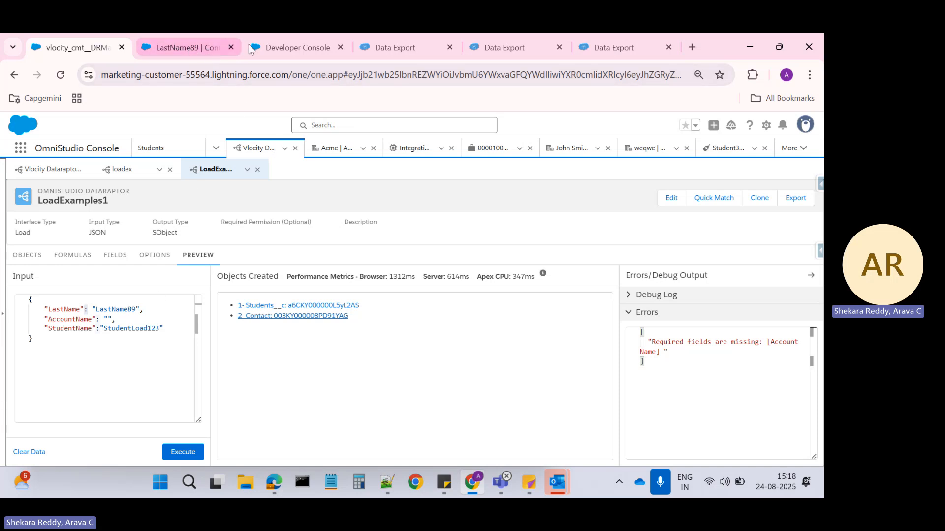
# - Rerun the Contact, Account and Students__c exports to check which records the load with Ignore Errors created
pyautogui.click(285, 43)
pyautogui.click(396, 45)
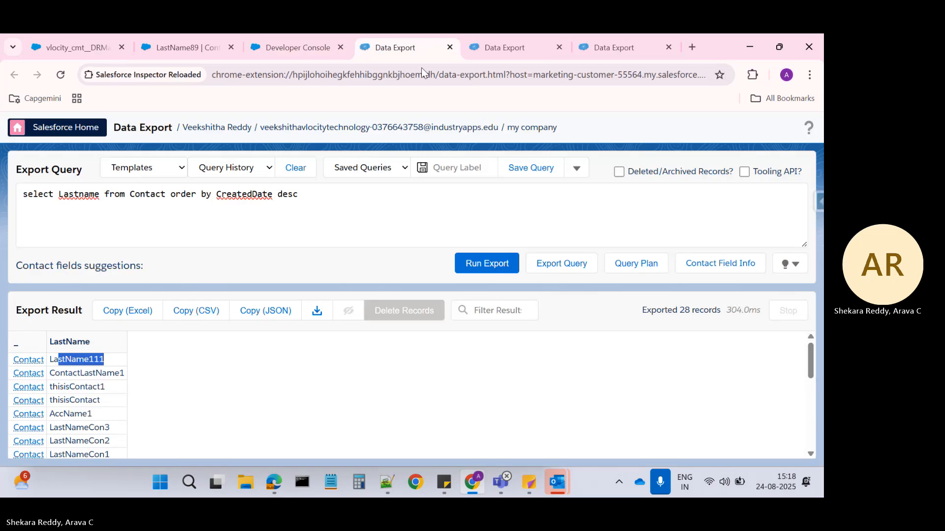
pyautogui.click(484, 270)
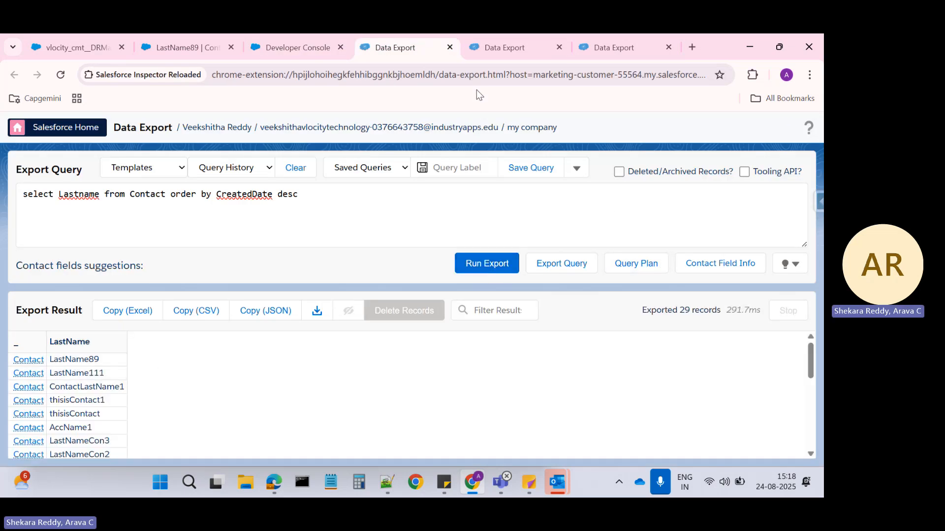
pyautogui.click(497, 47)
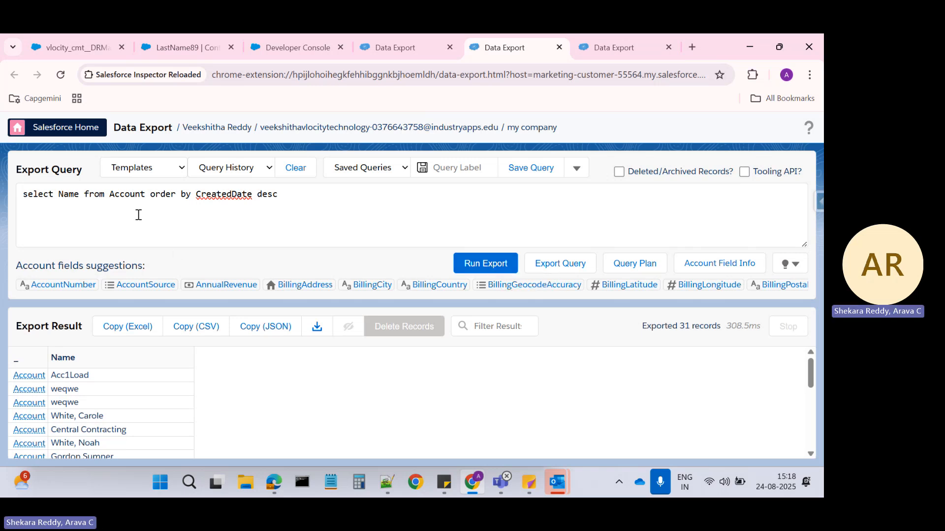
pyautogui.click(492, 265)
pyautogui.click(604, 49)
pyautogui.click(478, 265)
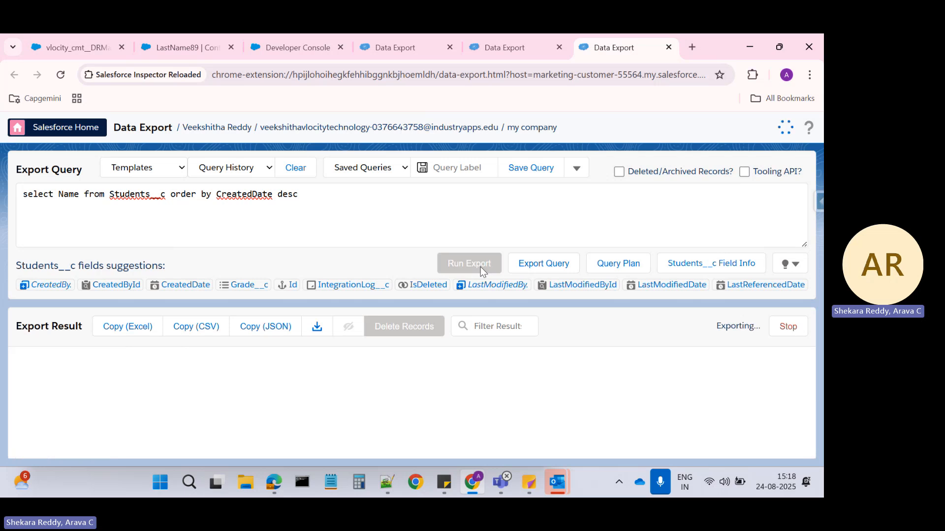
# - Return to LoadExamples1 and enable Rollback On Error in the options, keeping Ignore Errors enabled
pyautogui.click(88, 50)
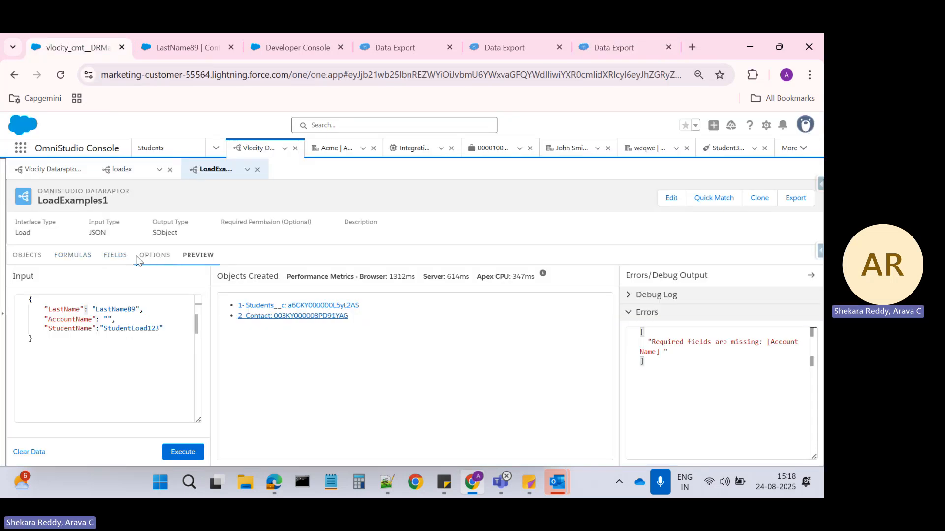
pyautogui.click(154, 254)
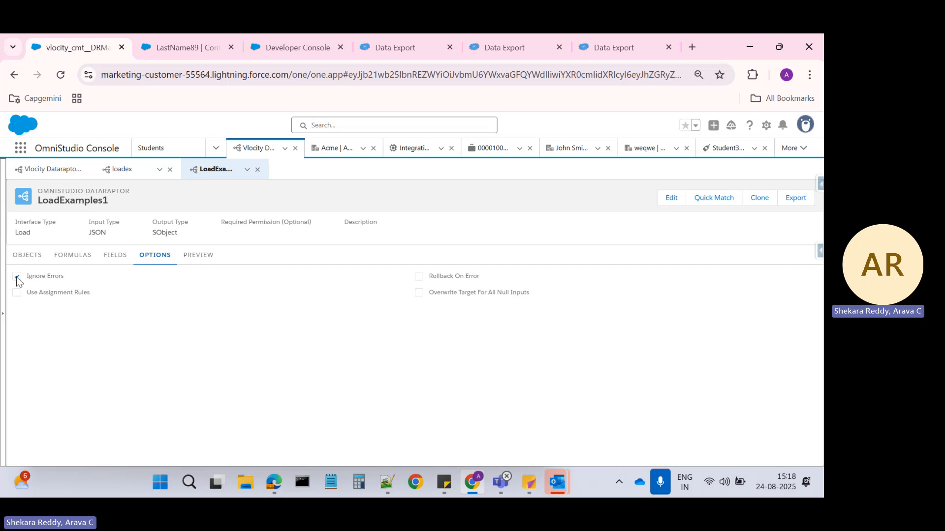
pyautogui.click(418, 277)
# - Set LastName to "LastName891" and StudentName to "StudentLoad1233" in the preview input JSON, leaving AccountName empty
pyautogui.click(198, 255)
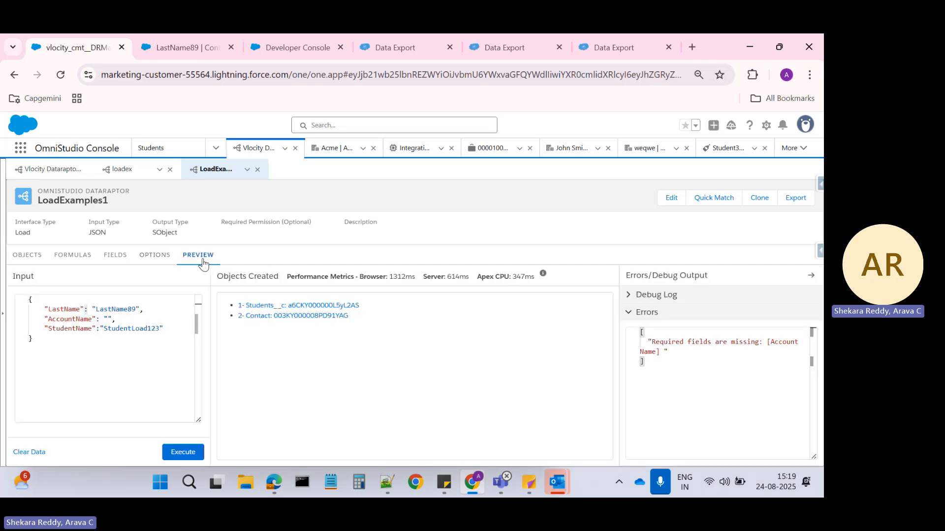
pyautogui.click(136, 307)
pyautogui.write('1')
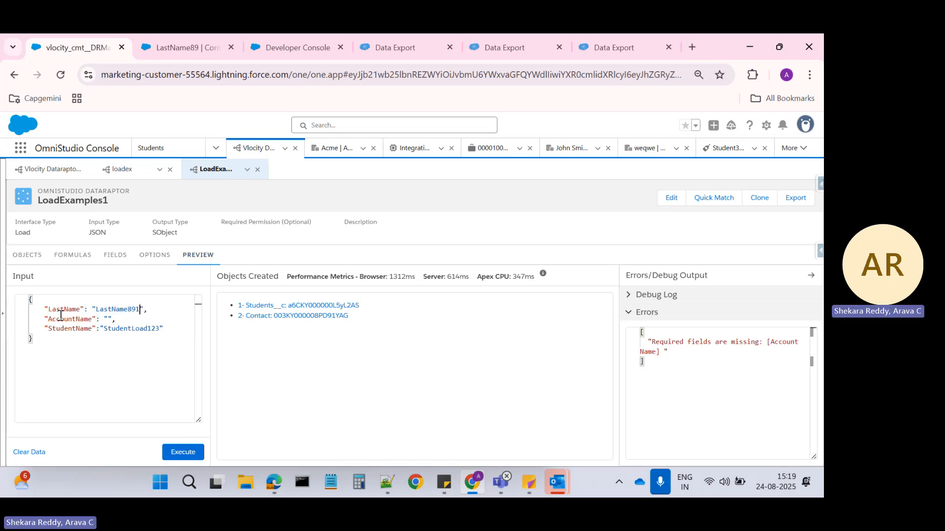
pyautogui.doubleClick(158, 328)
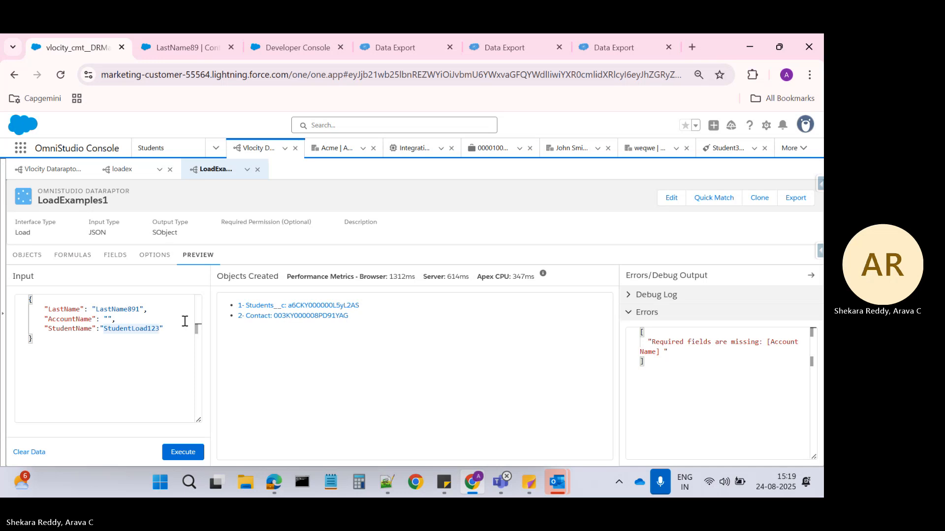
pyautogui.press('Right')
pyautogui.write('3')
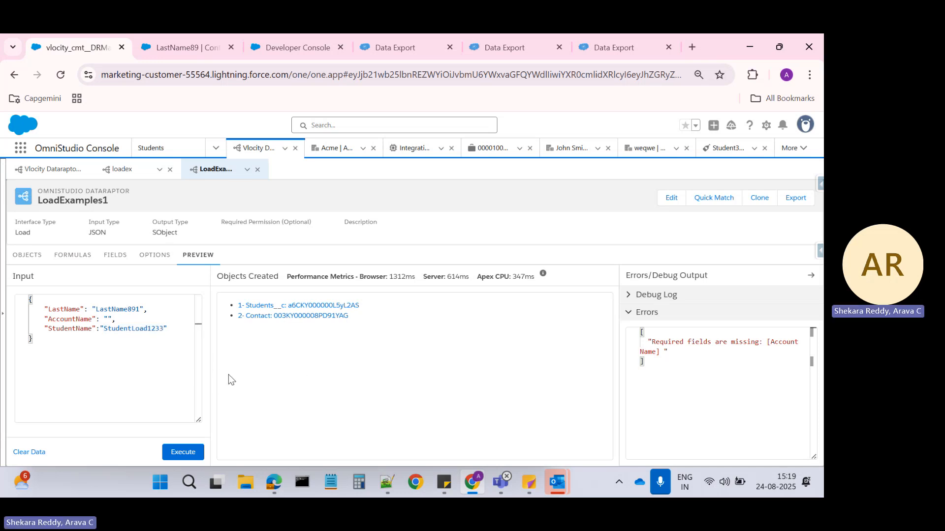
# - Execute the preview with Ignore Errors and Rollback On Error enabled, and check the created objects against the options
pyautogui.click(157, 257)
pyautogui.click(193, 257)
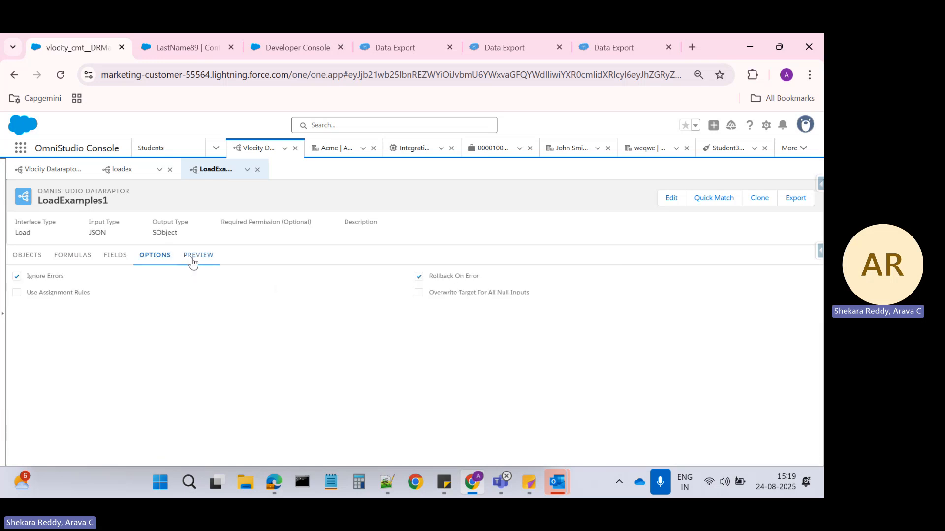
pyautogui.click(178, 455)
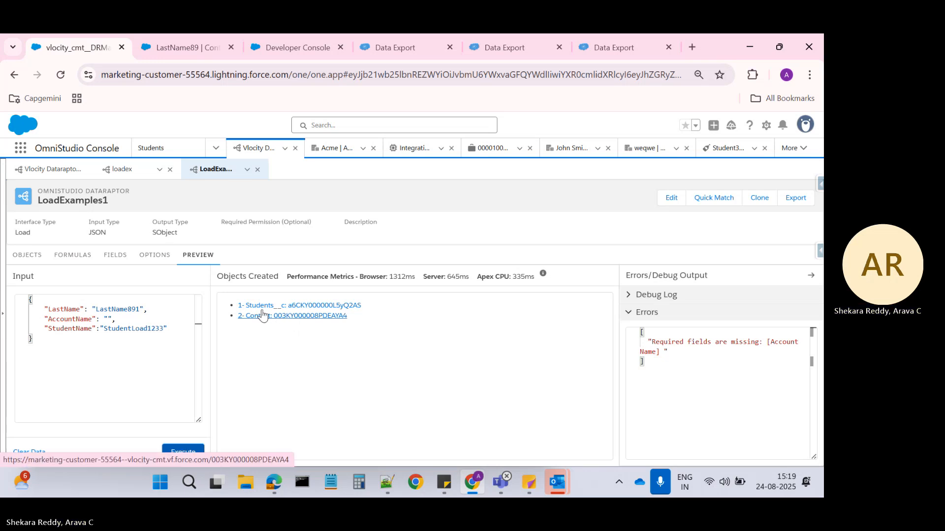
pyautogui.click(153, 255)
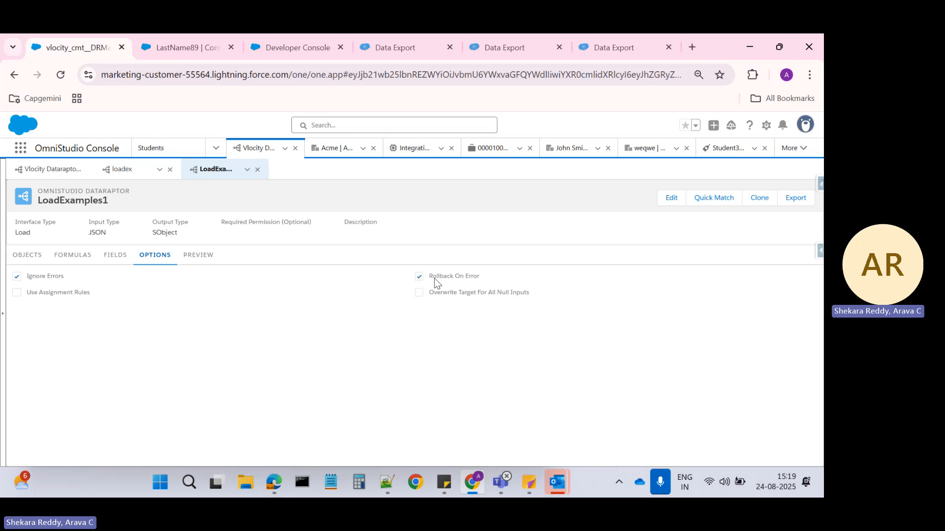
pyautogui.click(202, 256)
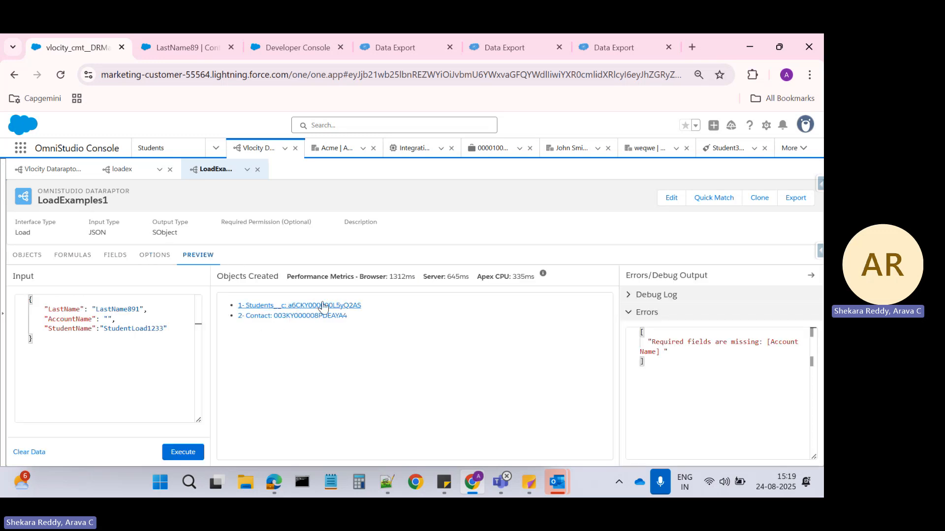
# - Rerun the Contact and Students__c exports to check whether the load with Rollback On Error kept any records
pyautogui.click(376, 43)
pyautogui.click(495, 264)
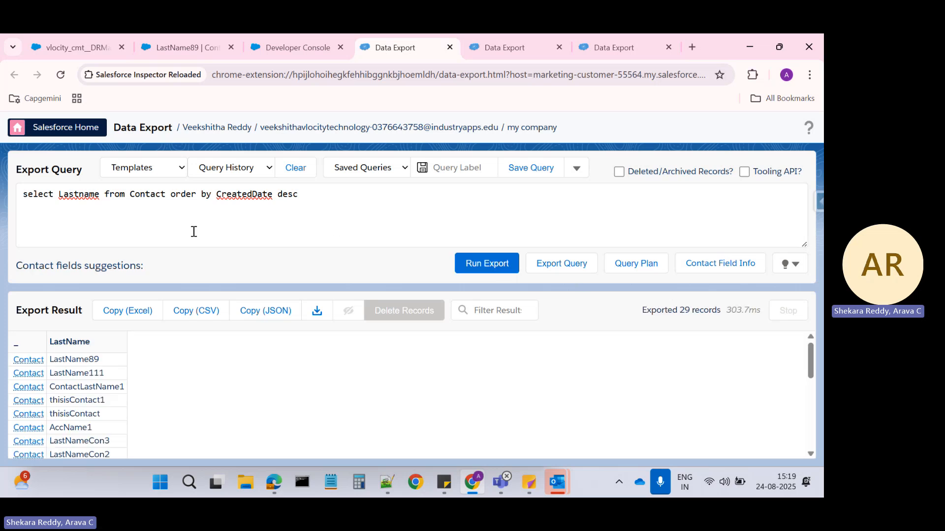
pyautogui.click(614, 47)
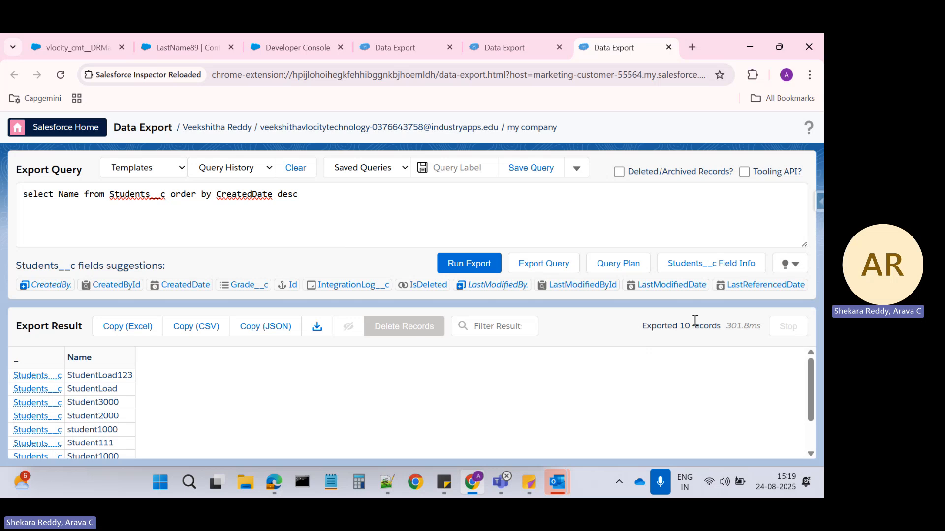
pyautogui.click(485, 265)
# - Return to LoadExamples1 and review its error options, preview results and object list
pyautogui.click(84, 49)
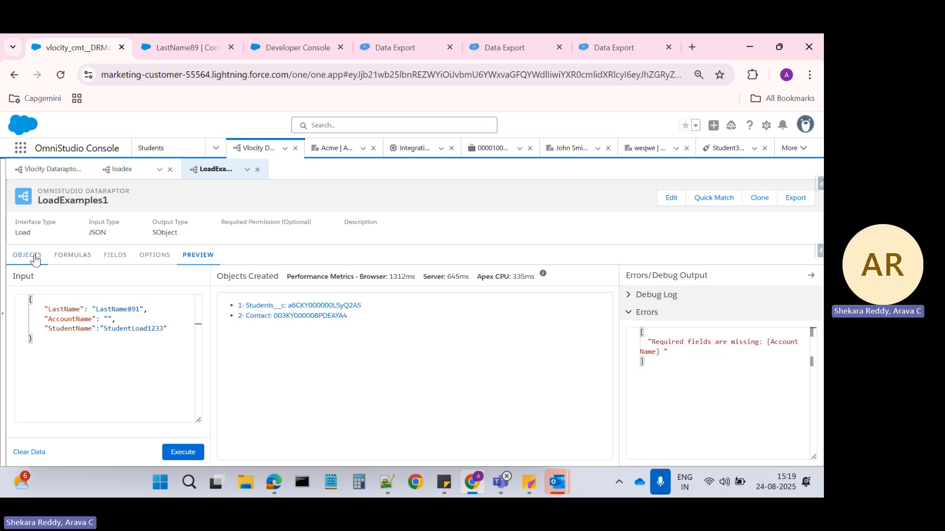
pyautogui.click(154, 257)
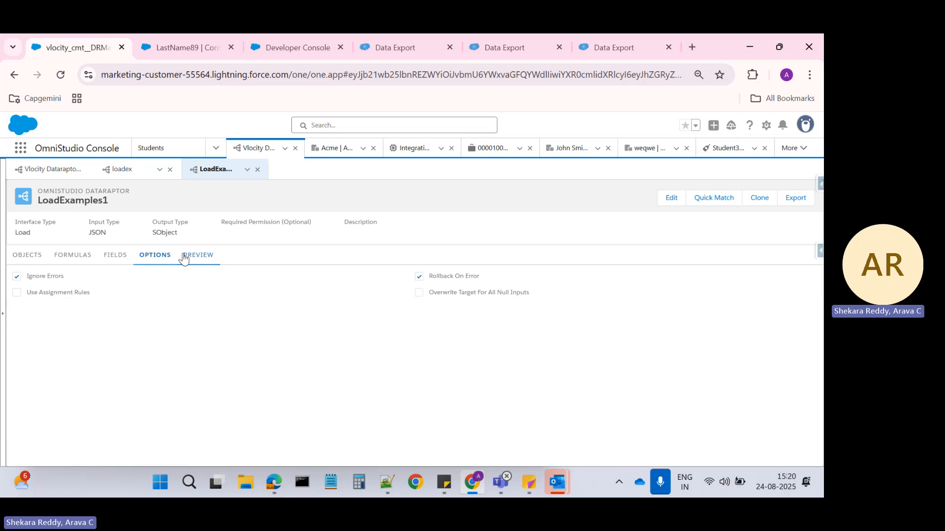
pyautogui.click(210, 257)
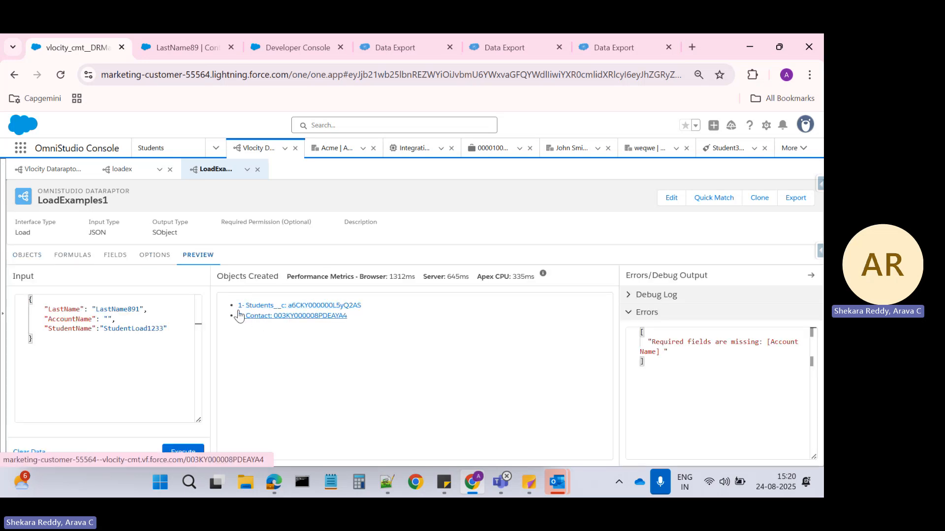
pyautogui.click(153, 256)
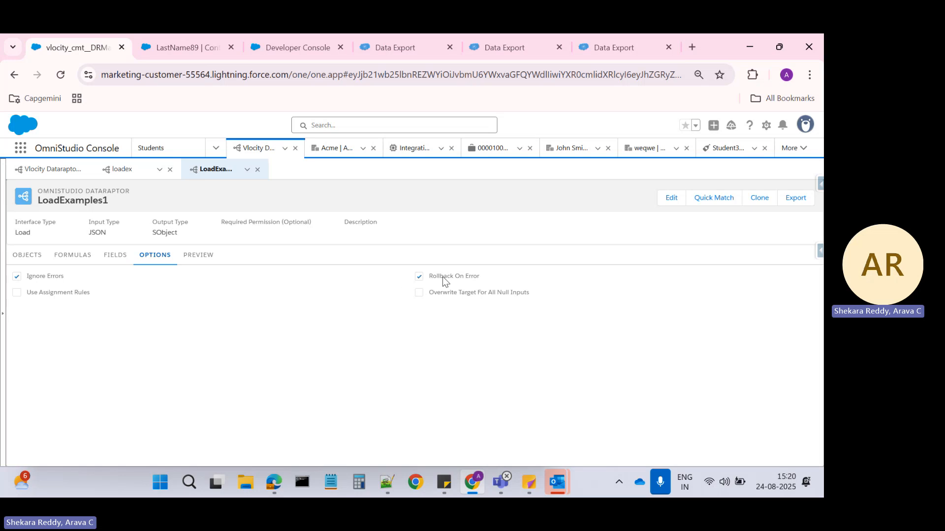
pyautogui.click(200, 257)
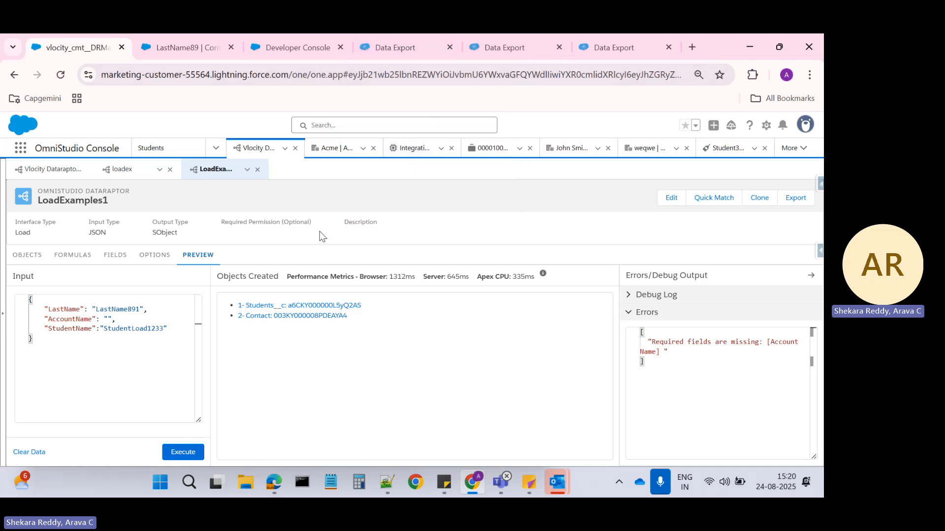
pyautogui.click(26, 256)
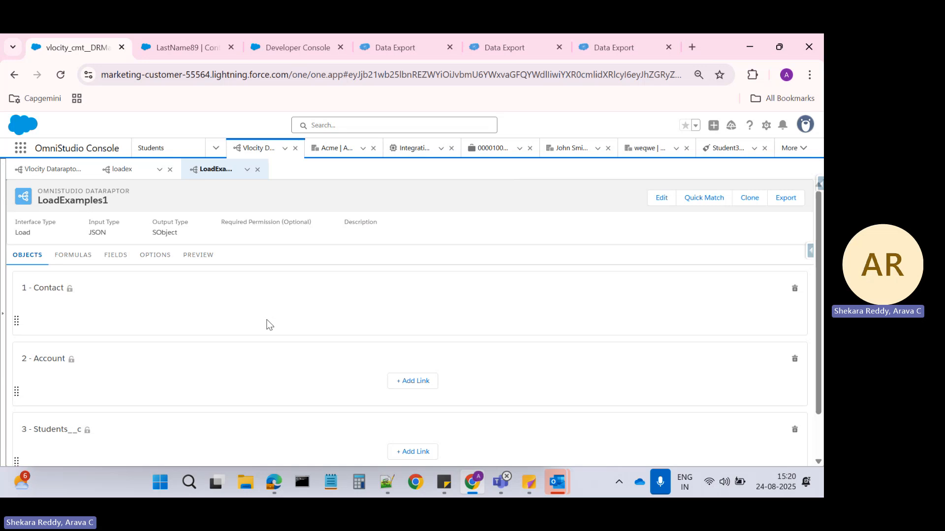